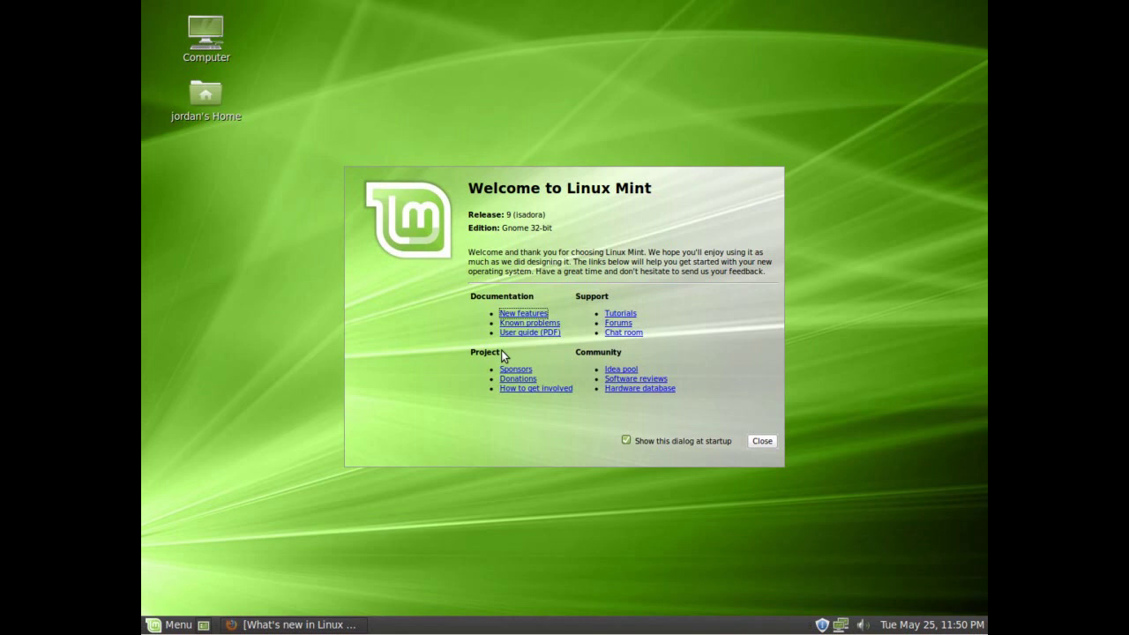
# Close the Welcome to Linux Mint dialog to reveal the green desktop
pyautogui.click(761, 441)
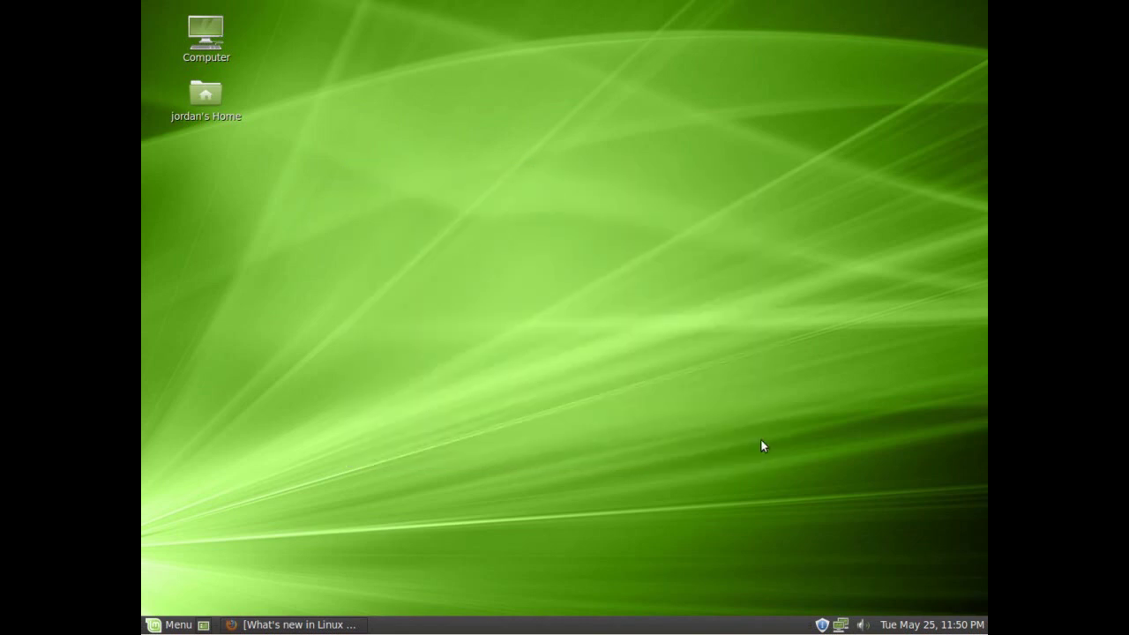
# Restore Firefox and scroll the What's new page to the New Software Manager section
pyautogui.click(308, 625)
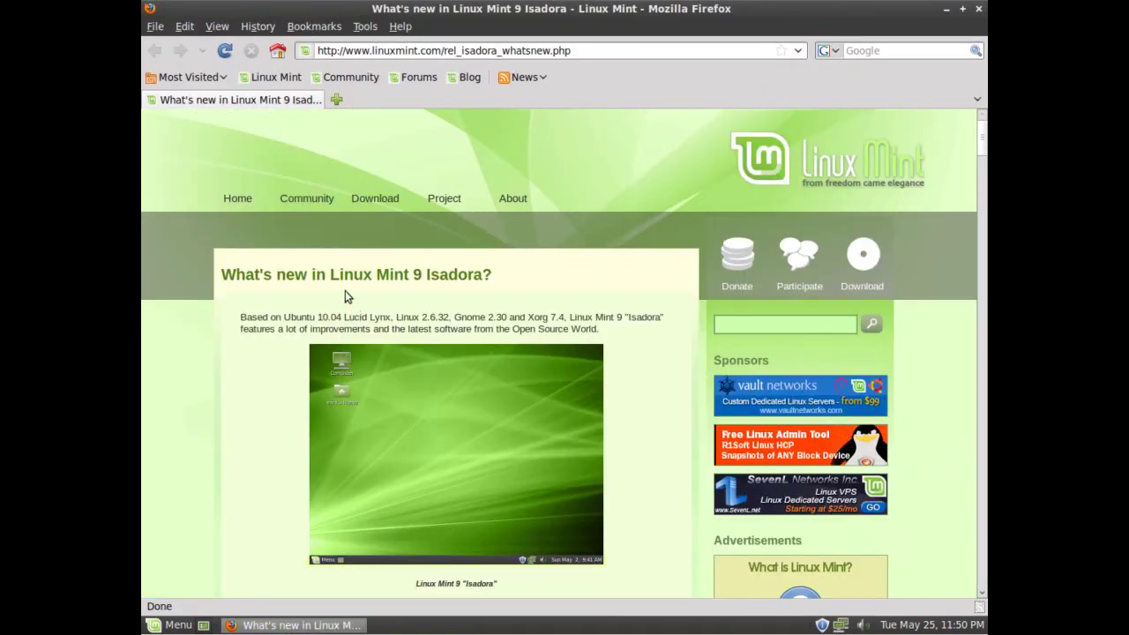
pyautogui.scroll(-5, 347, 295)
pyautogui.scroll(-3, 388, 295)
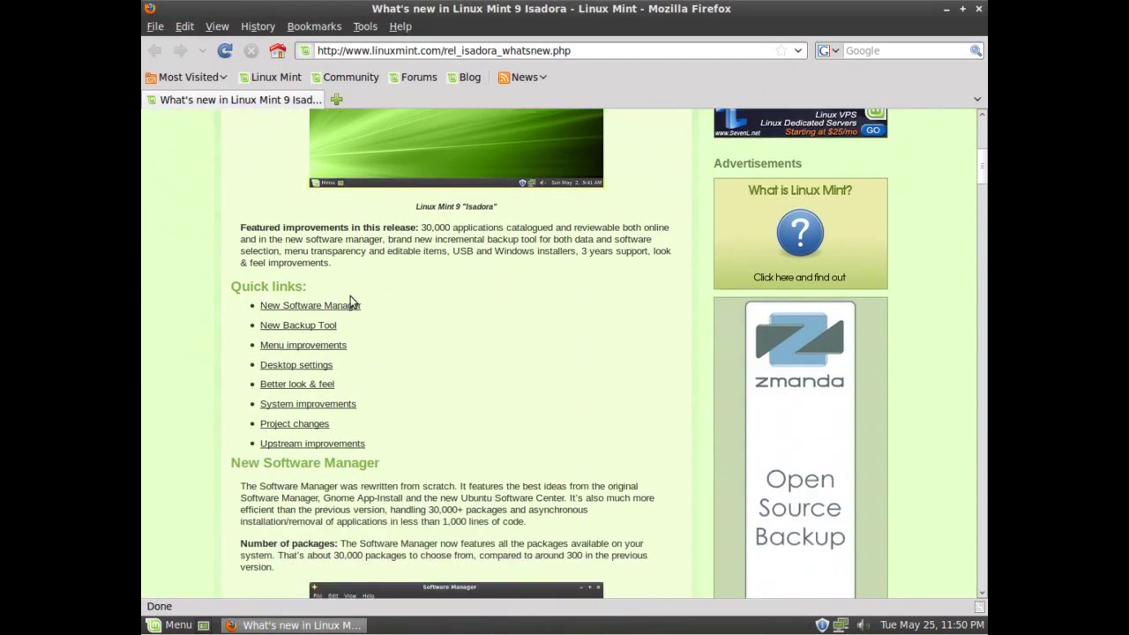
pyautogui.scroll(-6, 335, 304)
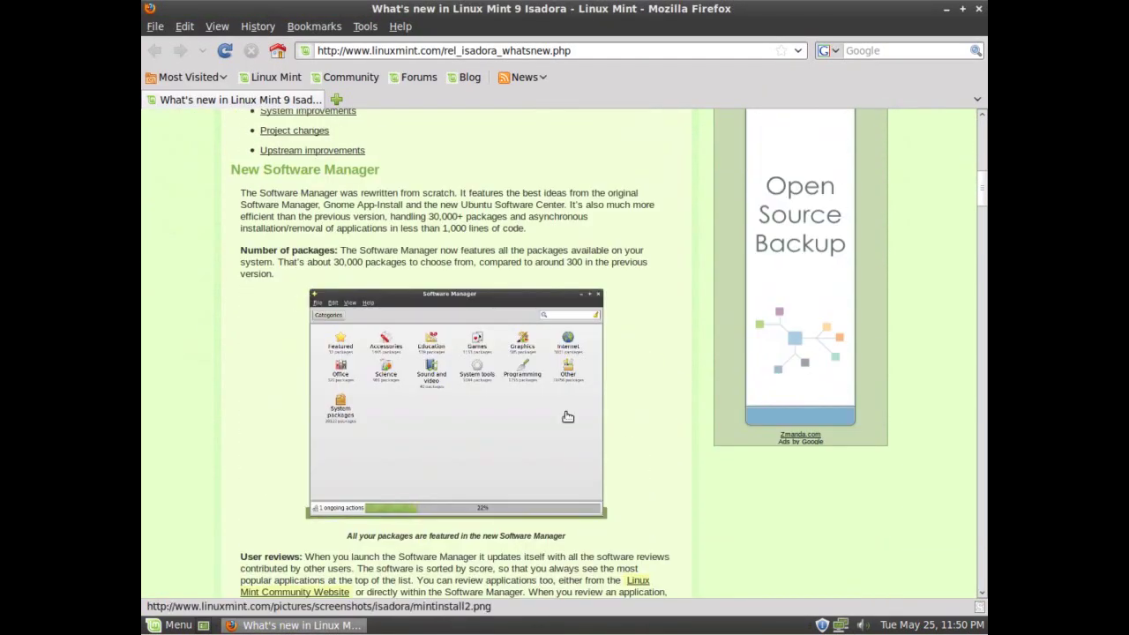
pyautogui.click(172, 624)
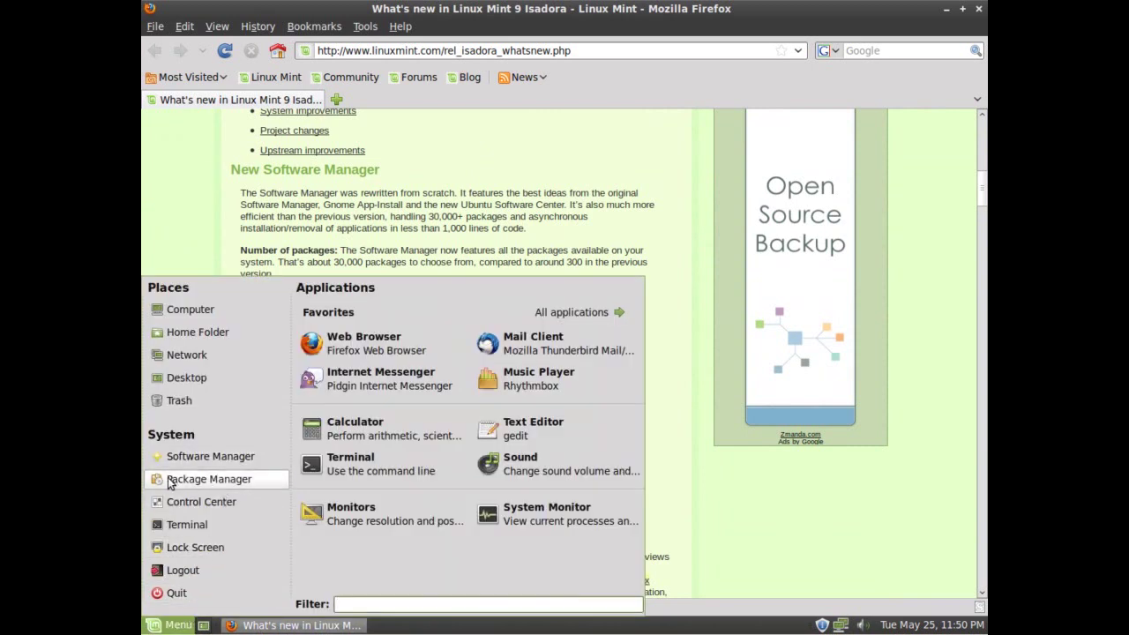
# Launch Software Manager and browse the vlc package details in the Featured category
pyautogui.click(210, 456)
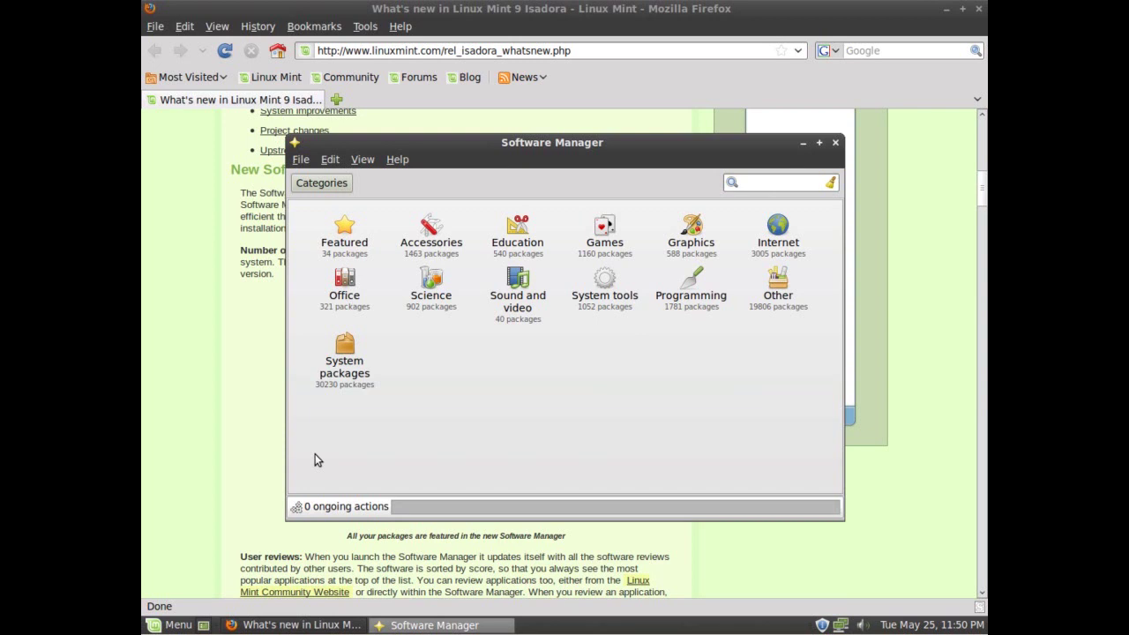
pyautogui.click(343, 240)
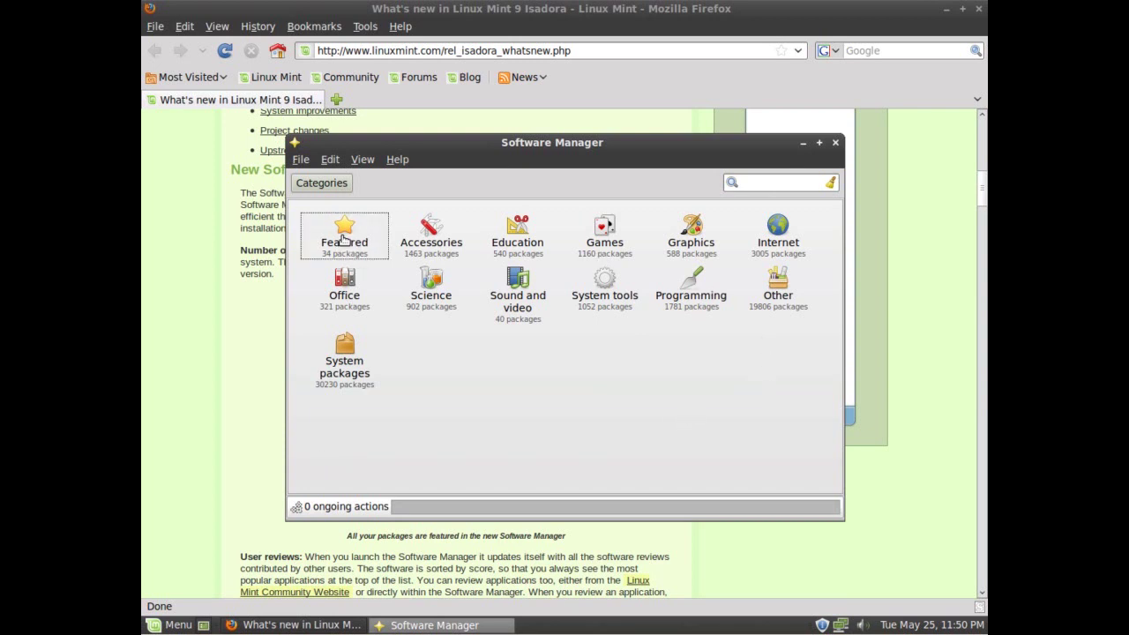
pyautogui.click(346, 234)
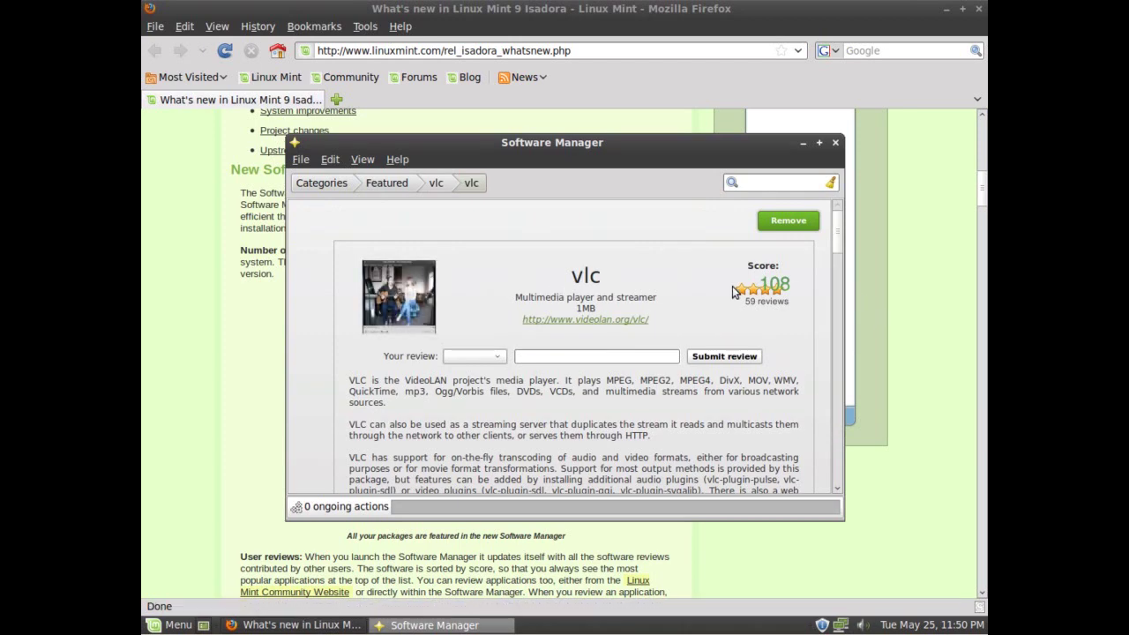
pyautogui.scroll(-1, 741, 283)
pyautogui.scroll(-5, 752, 239)
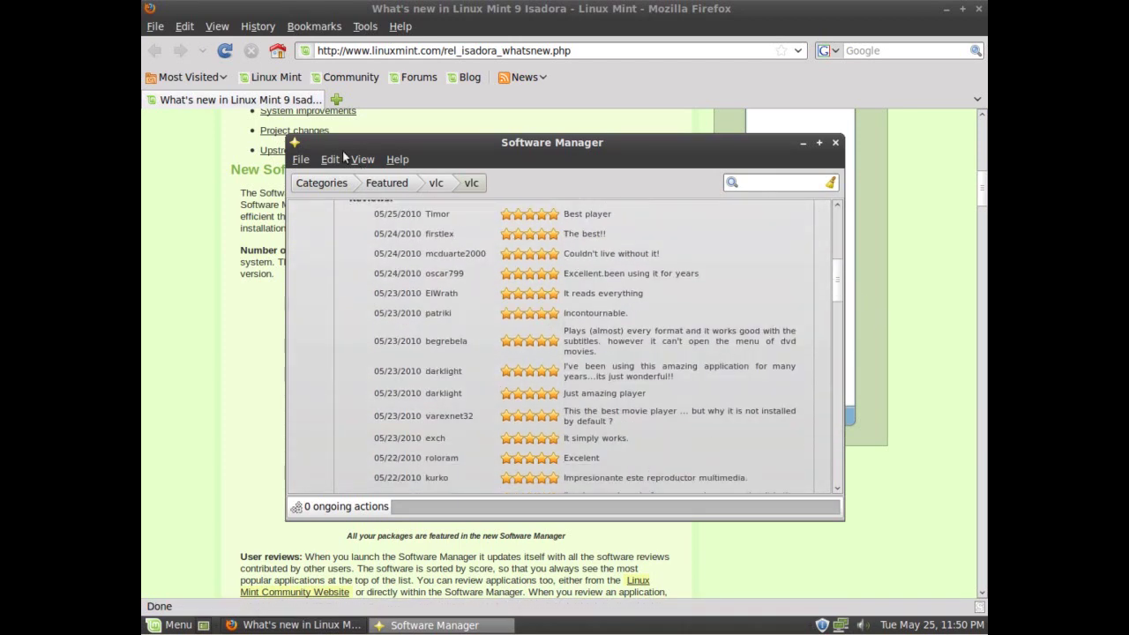
pyautogui.click(331, 183)
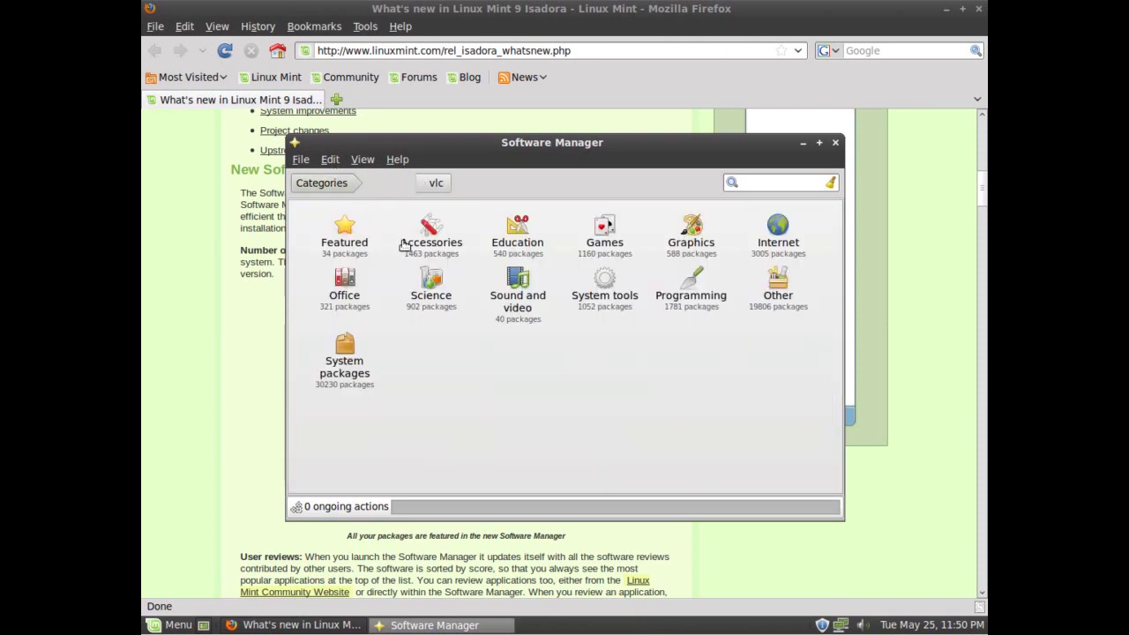
# Browse the Accessories category and view the conky-all package details
pyautogui.click(428, 241)
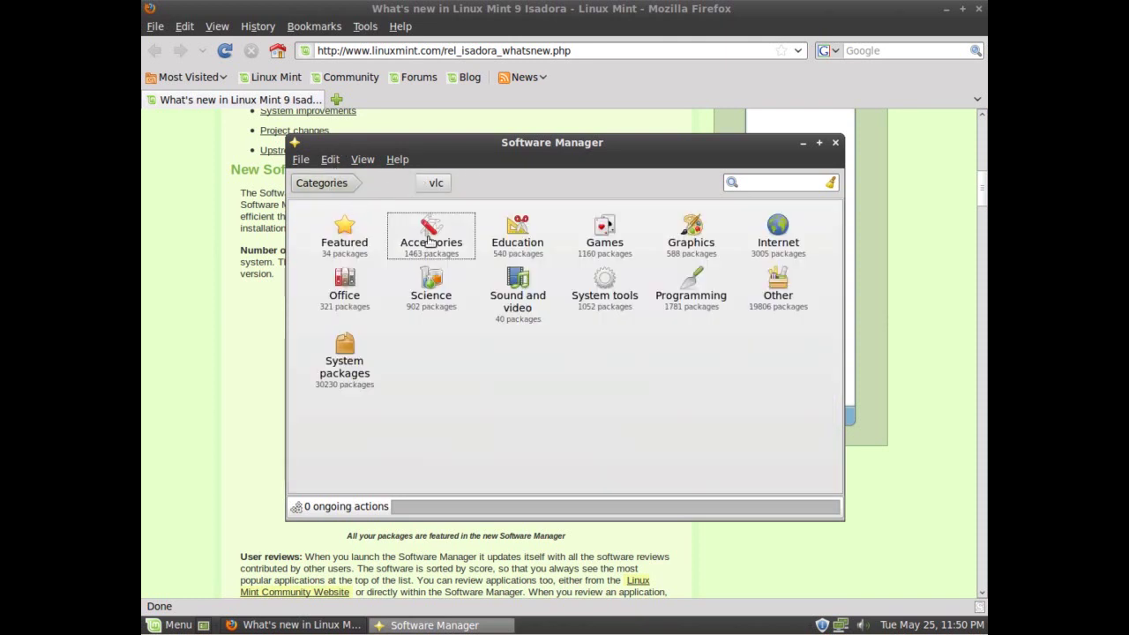
pyautogui.doubleClick(428, 240)
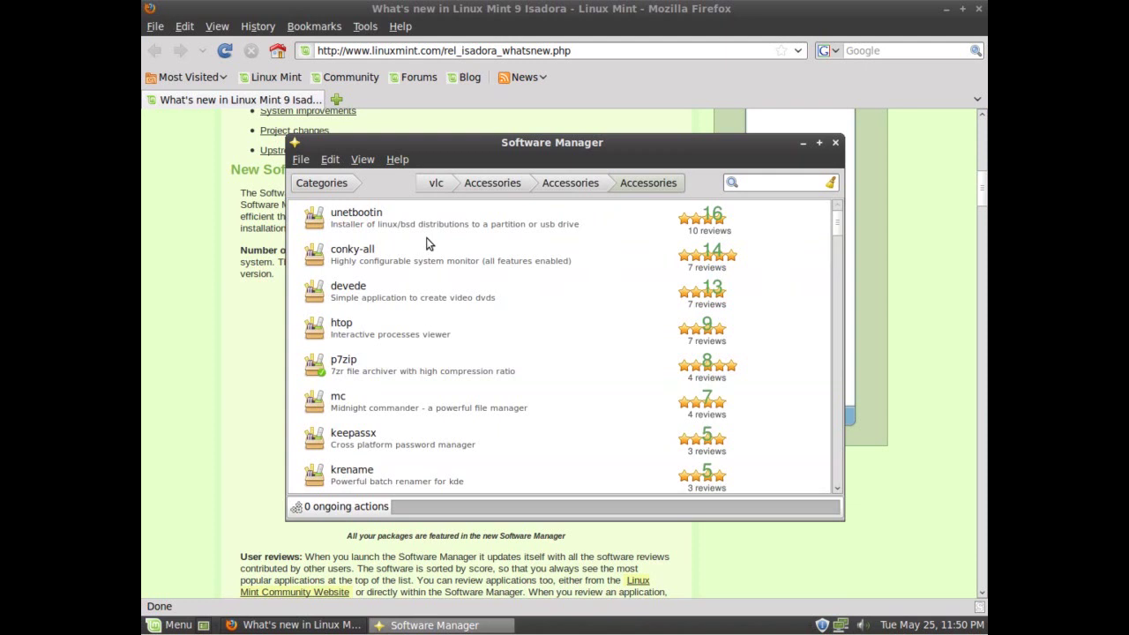
pyautogui.doubleClick(381, 252)
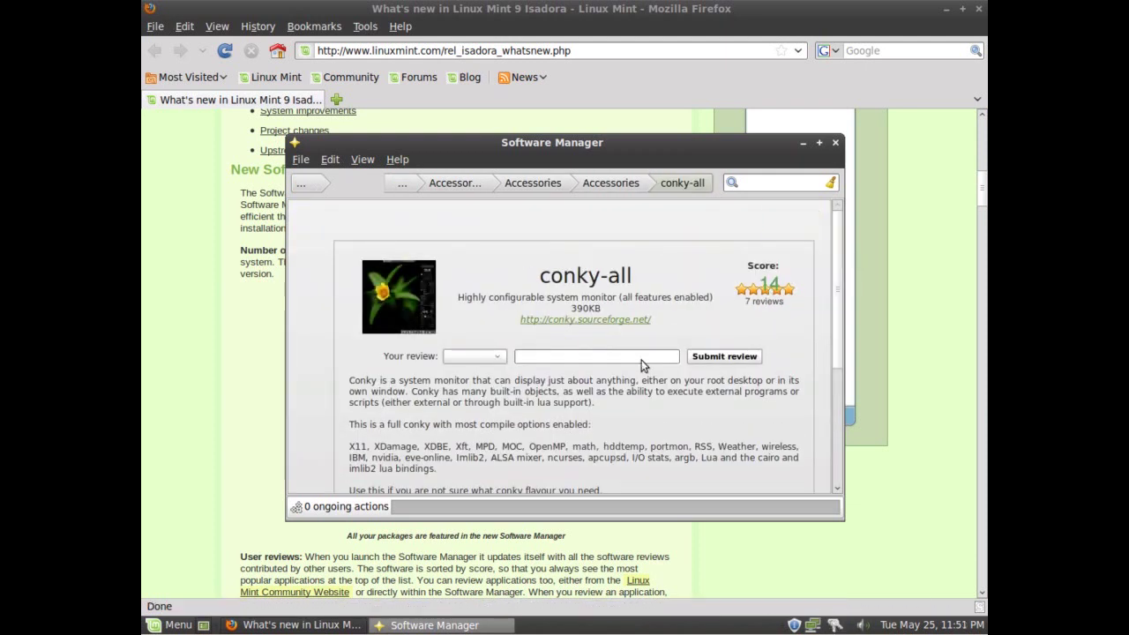
pyautogui.click(318, 183)
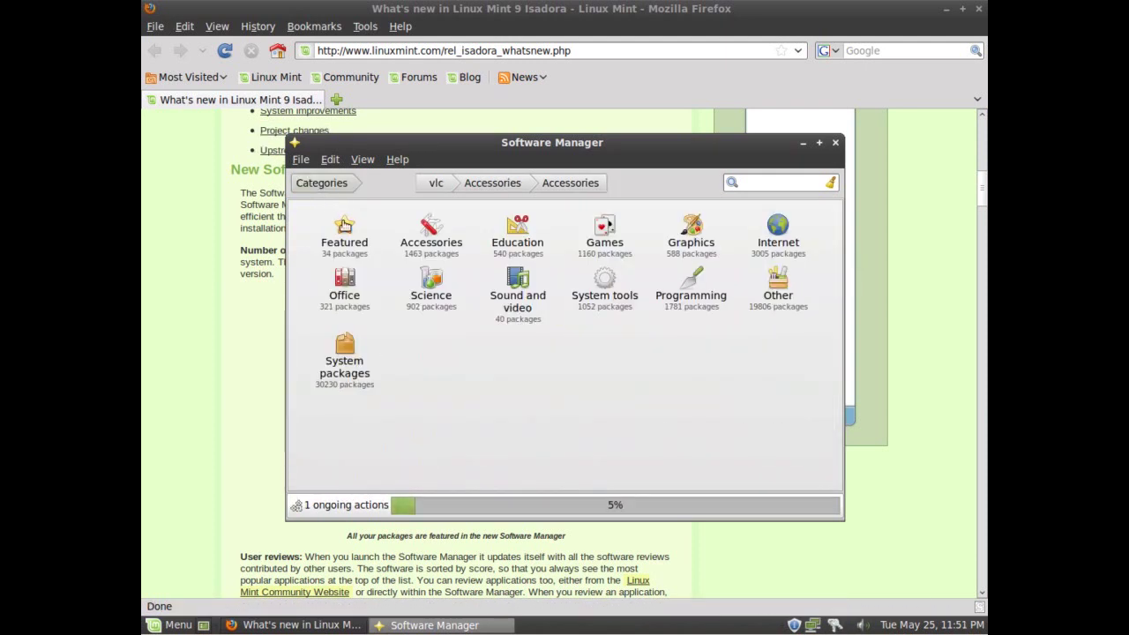
# Open gparted from the Featured list and start installing it, then return to Firefox
pyautogui.doubleClick(352, 231)
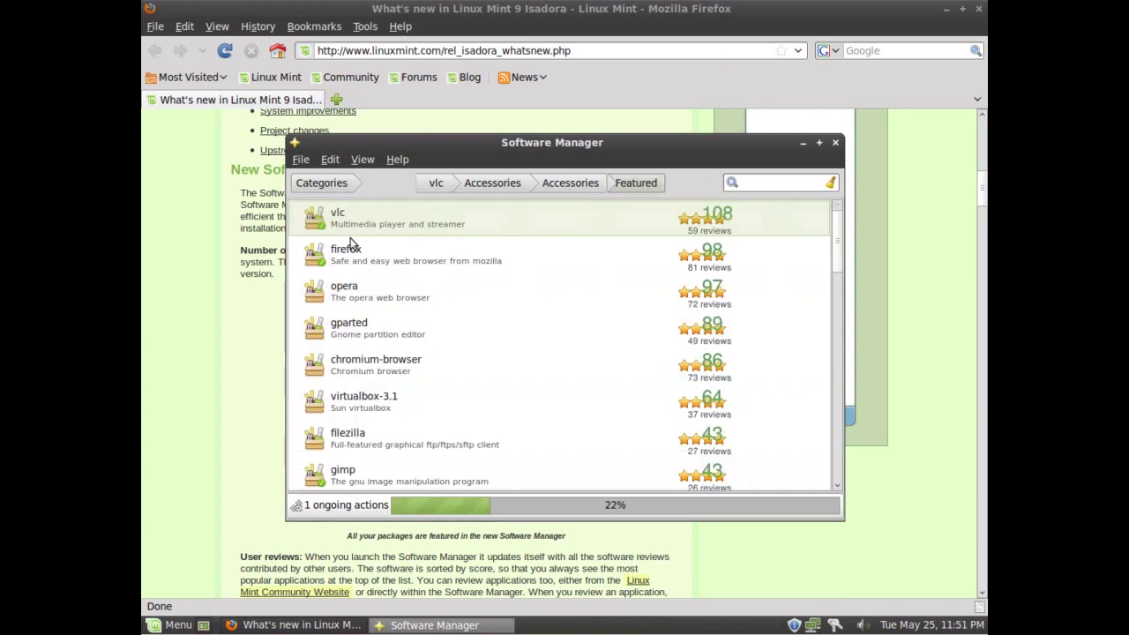
pyautogui.doubleClick(372, 330)
pyautogui.click(793, 223)
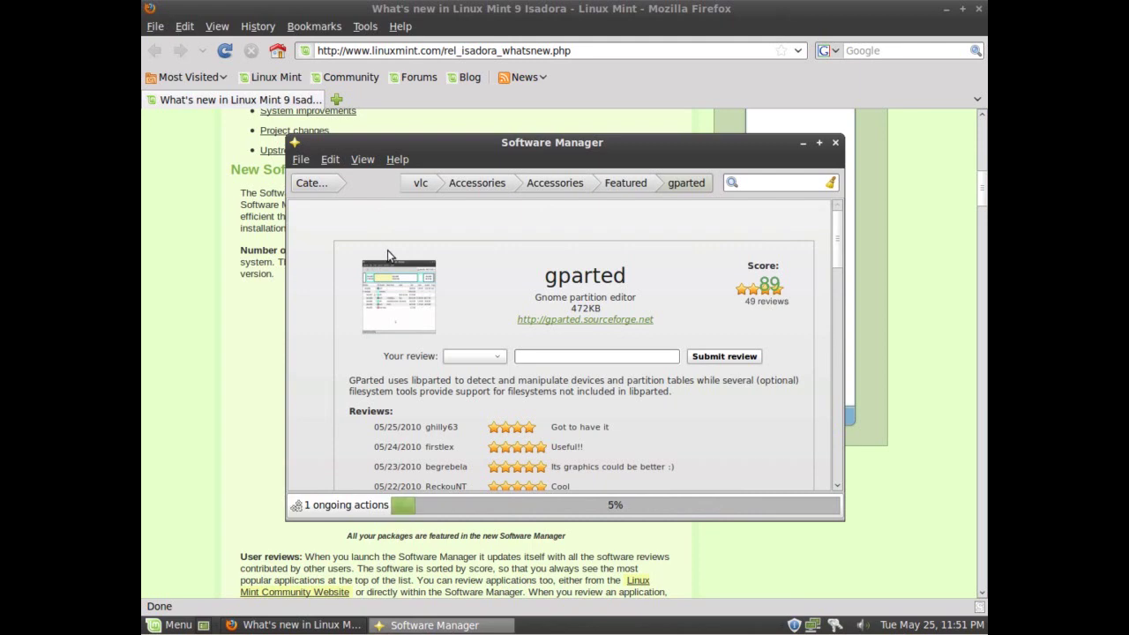
pyautogui.click(268, 323)
pyautogui.scroll(-10, 268, 323)
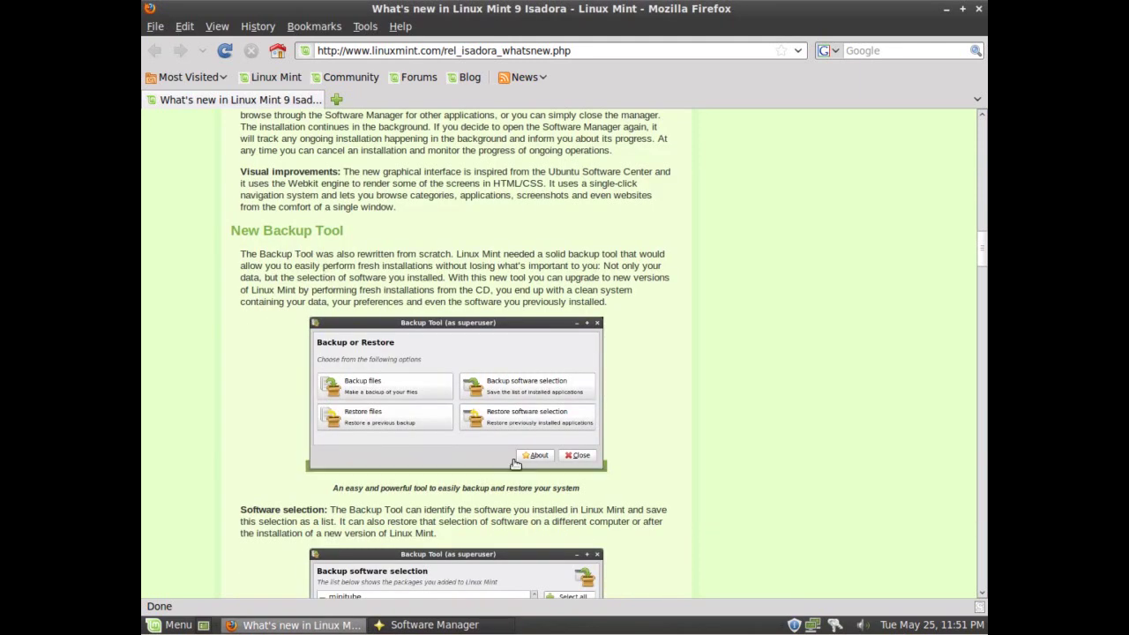
# Launch the Backup Tool from the menu's All applications > Administration list
pyautogui.click(173, 626)
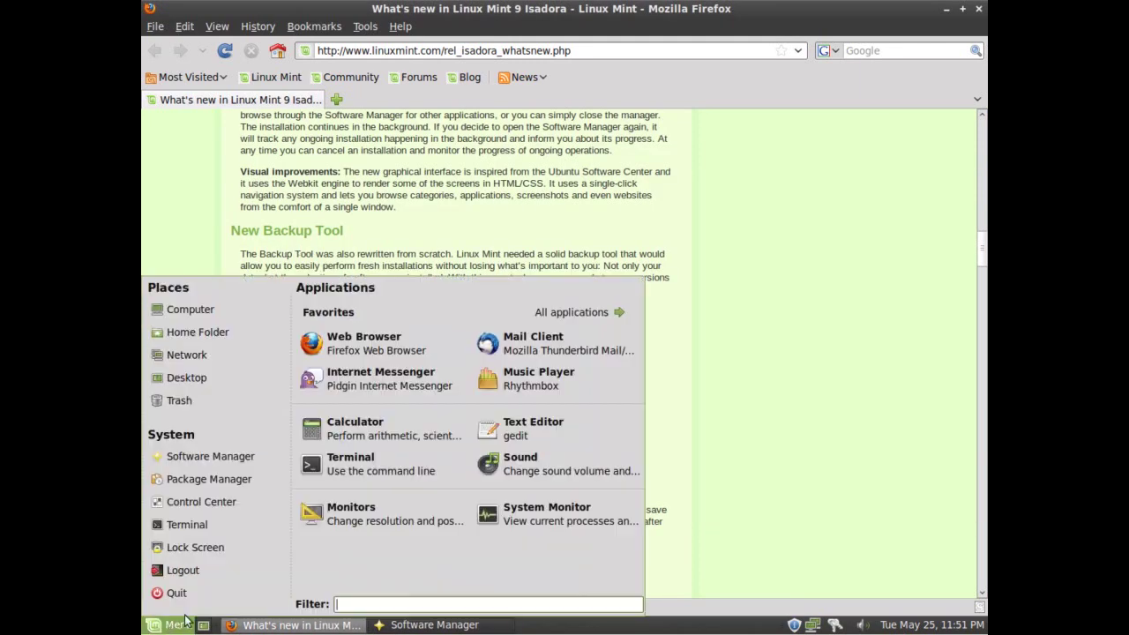
pyautogui.click(618, 312)
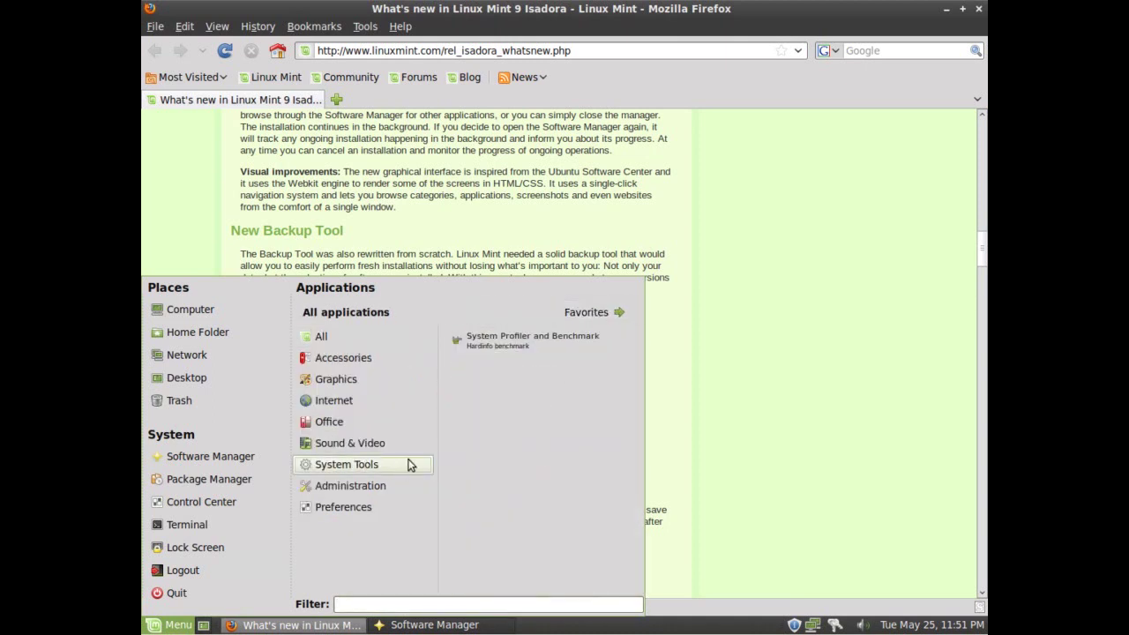
pyautogui.moveTo(357, 487)
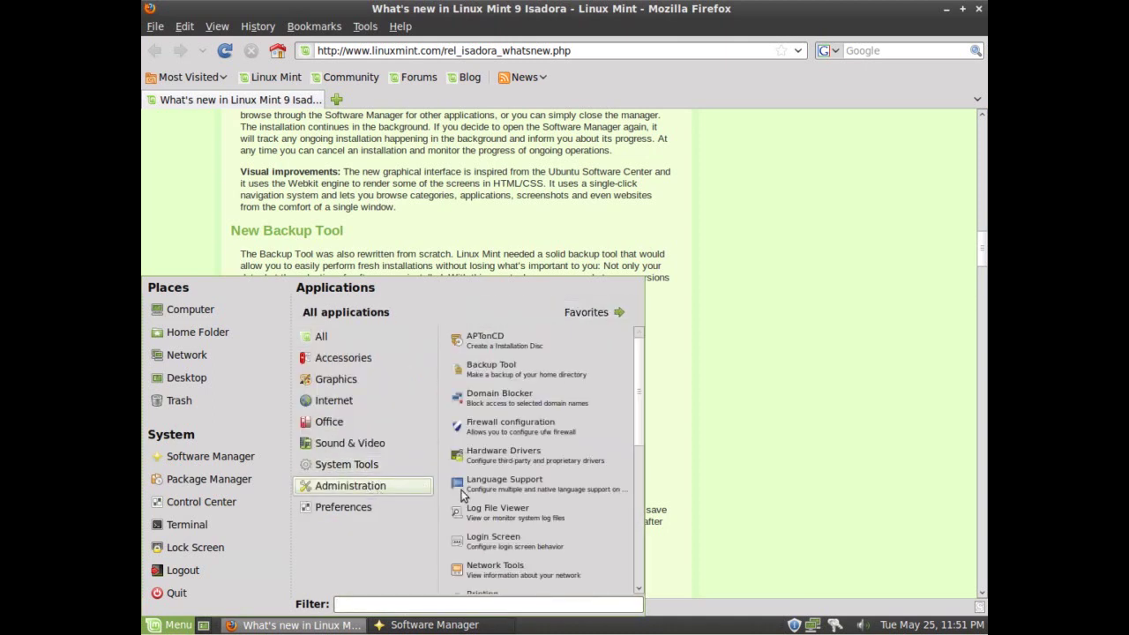
pyautogui.click(518, 371)
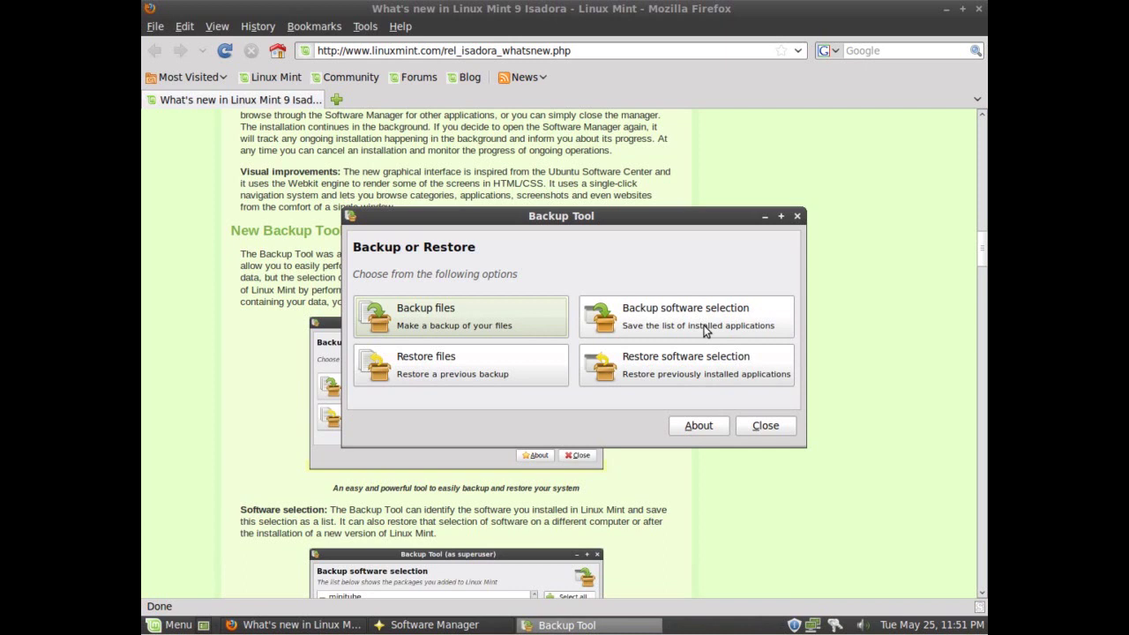
# Back up the software selection to the default destination and close the Backup Tool
pyautogui.click(702, 325)
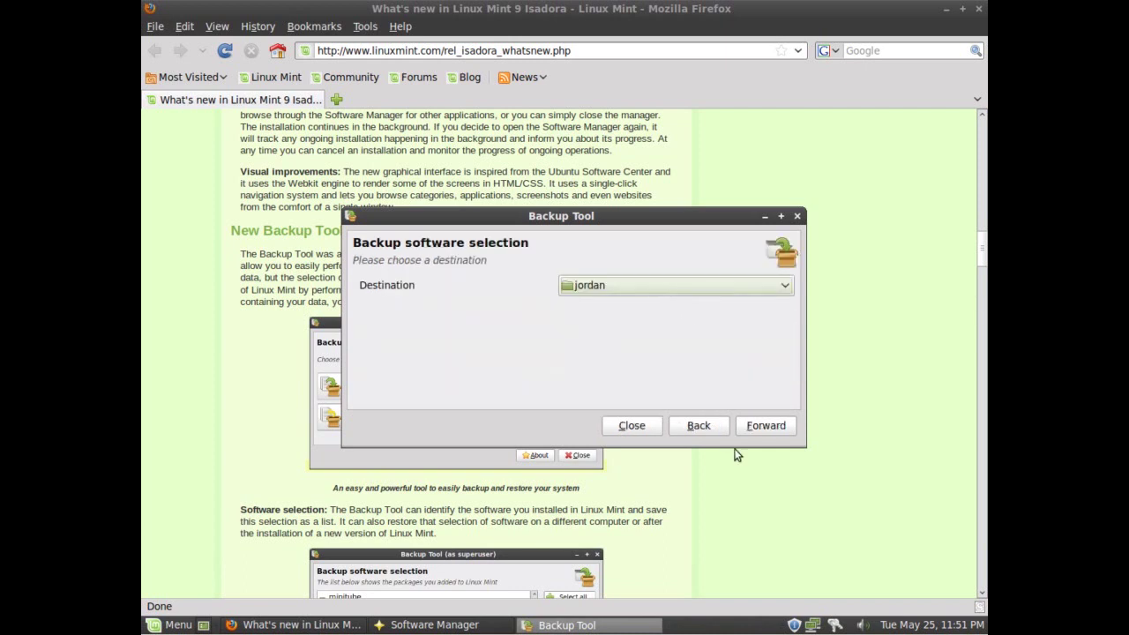
pyautogui.click(764, 425)
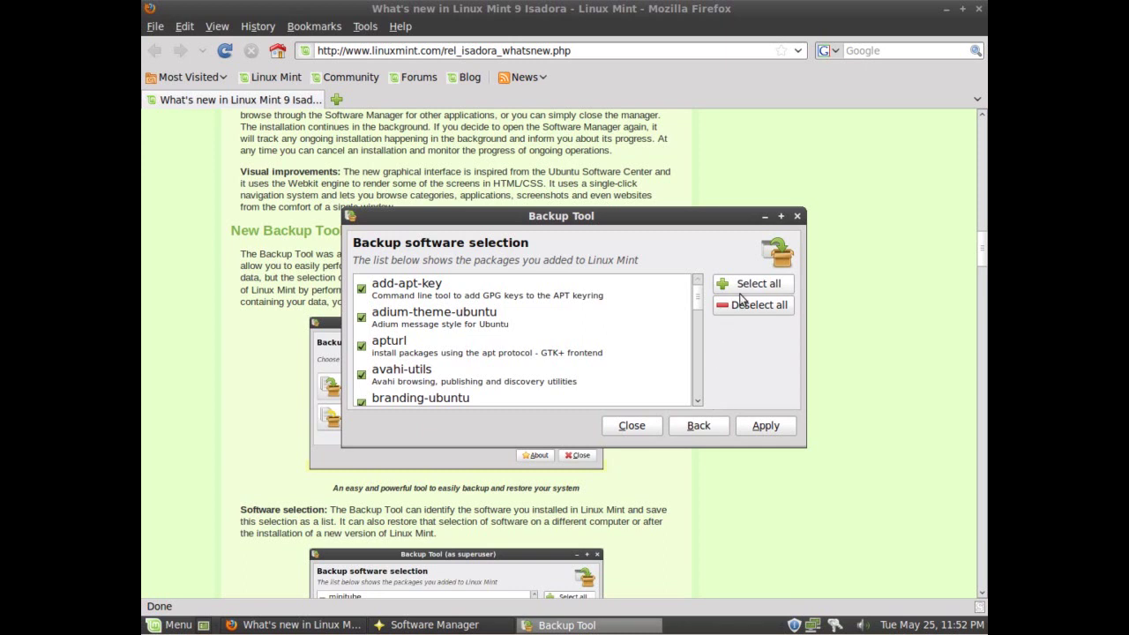
pyautogui.click(764, 430)
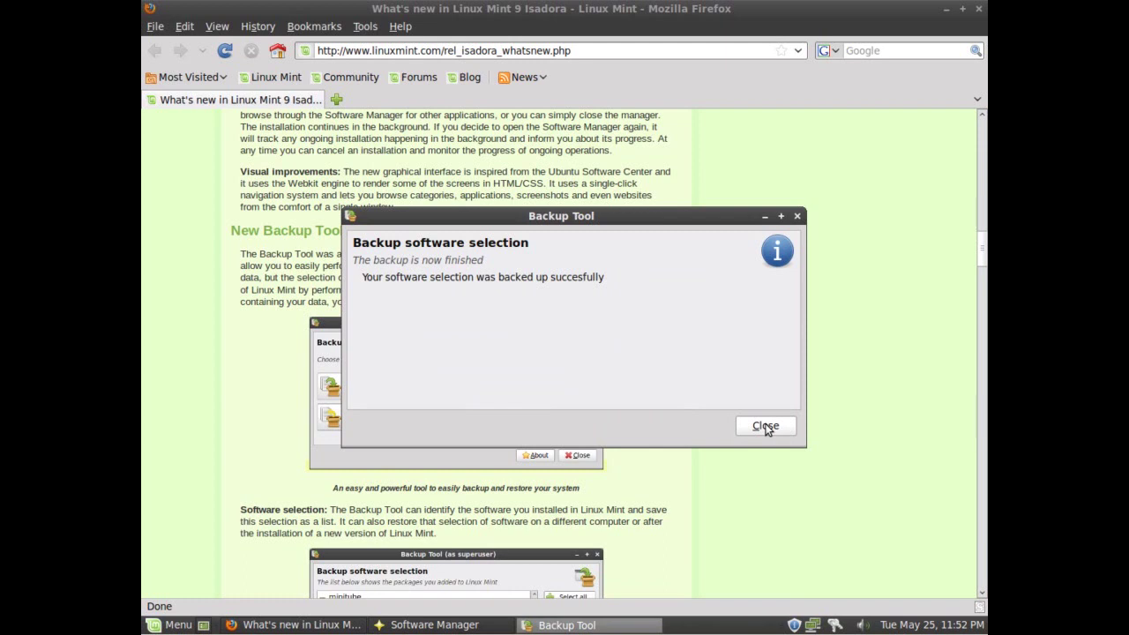
pyautogui.click(765, 426)
pyautogui.scroll(-9, 364, 353)
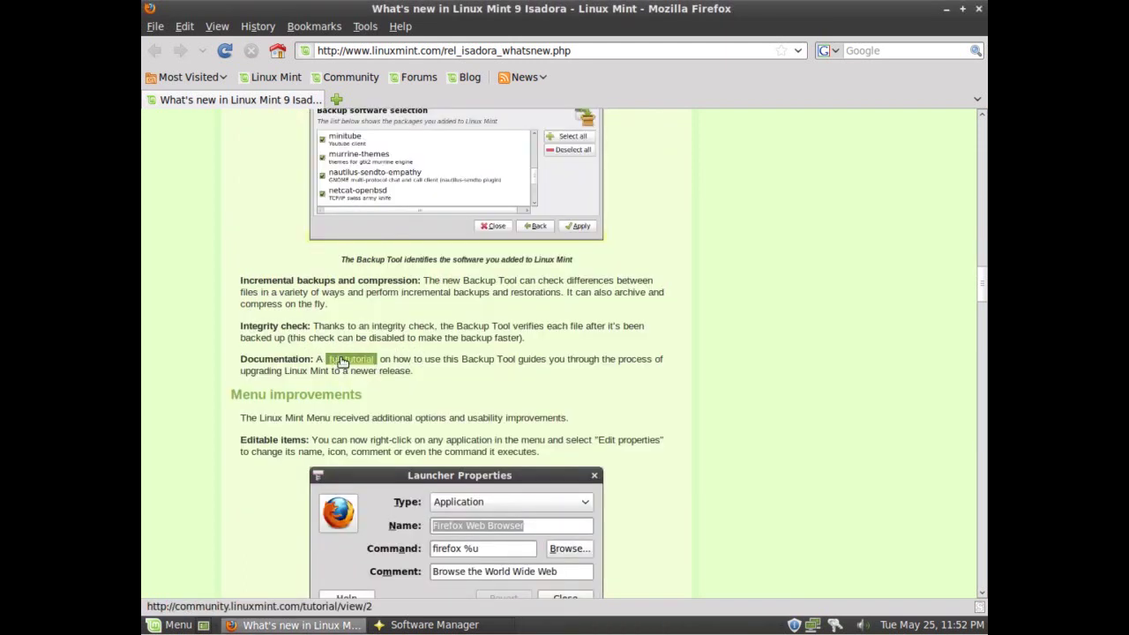
# View the Domain Blocker launcher's properties from the menu and close them unchanged
pyautogui.scroll(-5, 335, 362)
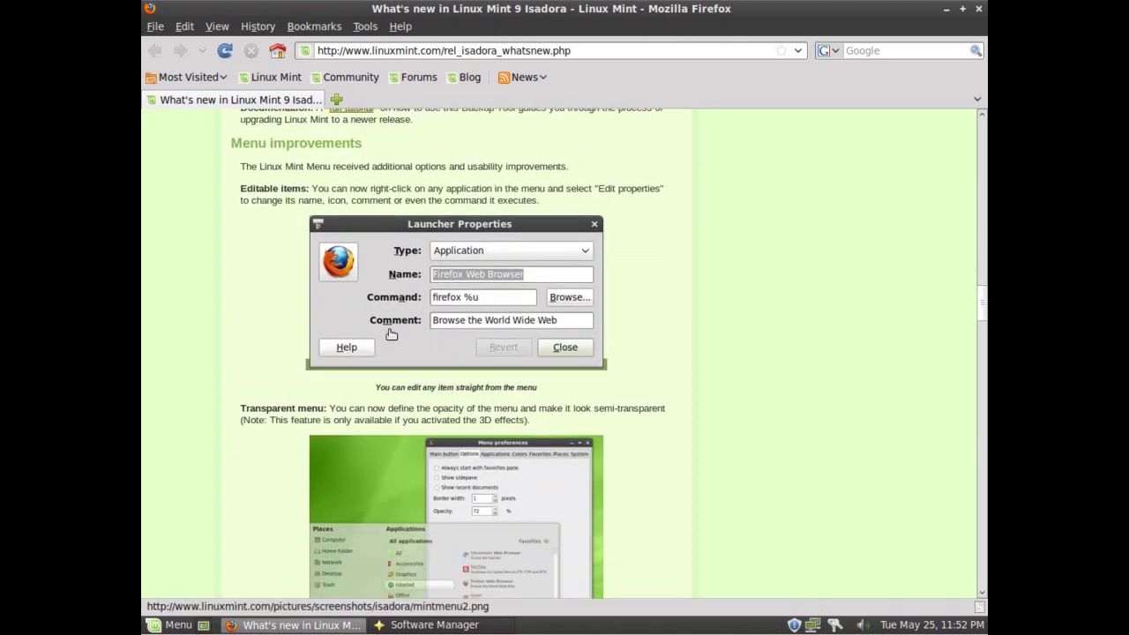
pyautogui.click(177, 624)
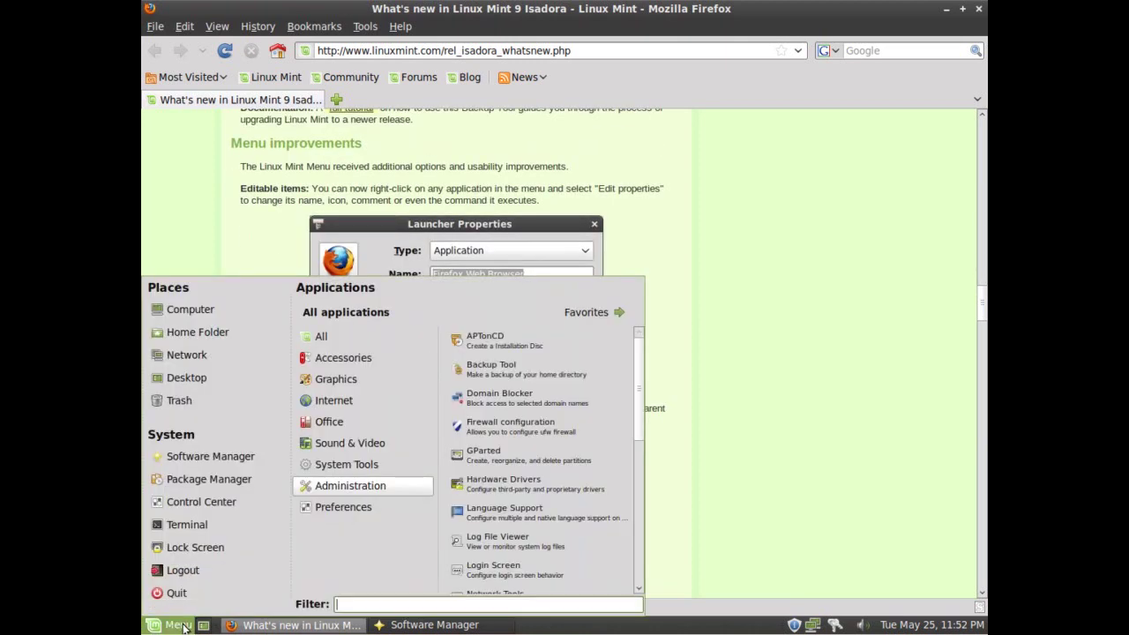
pyautogui.rightClick(535, 396)
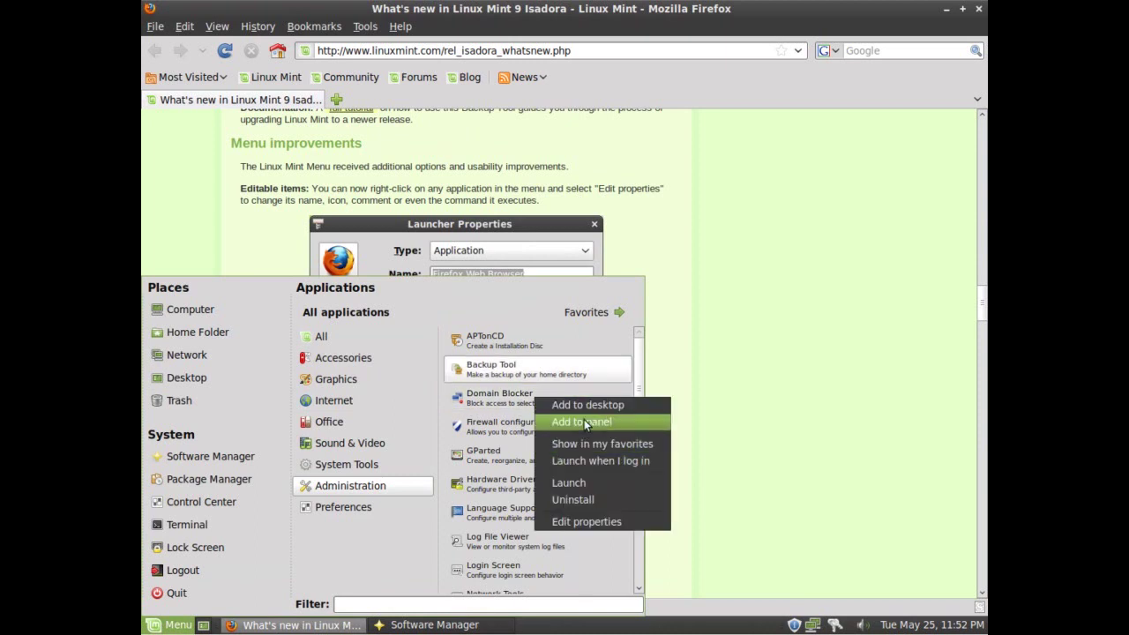
pyautogui.click(582, 521)
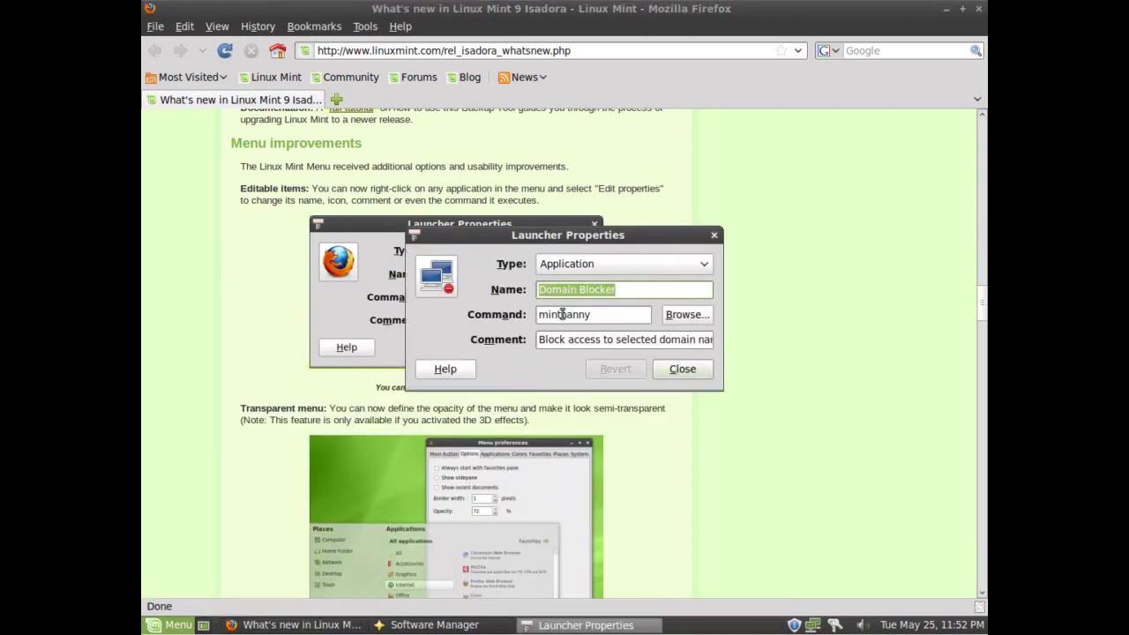
pyautogui.click(681, 370)
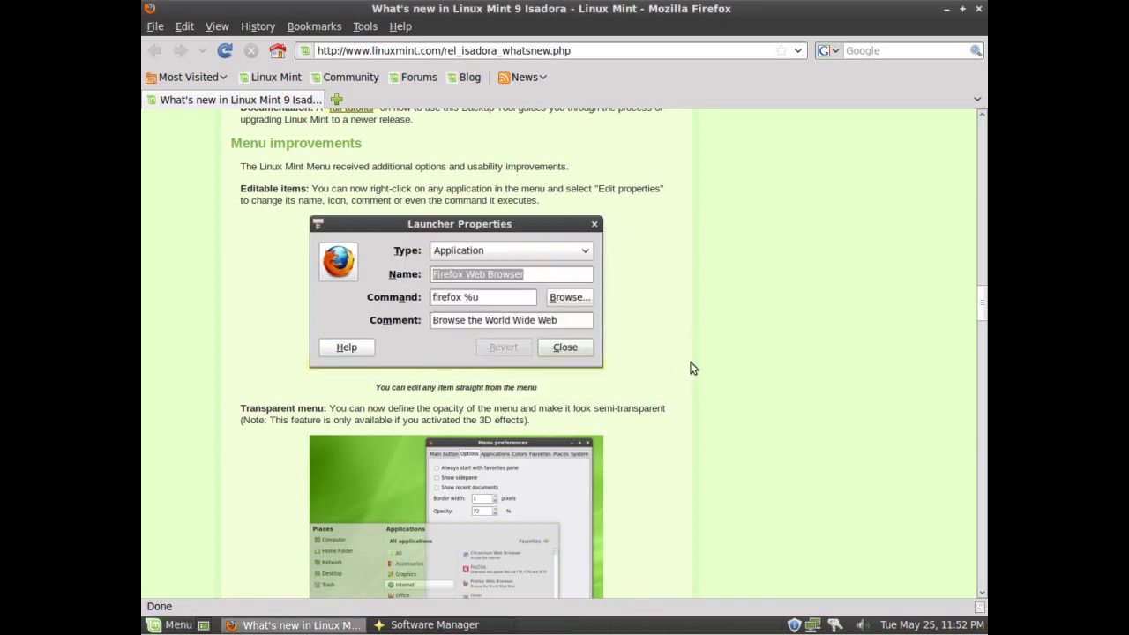
pyautogui.scroll(-3, 694, 366)
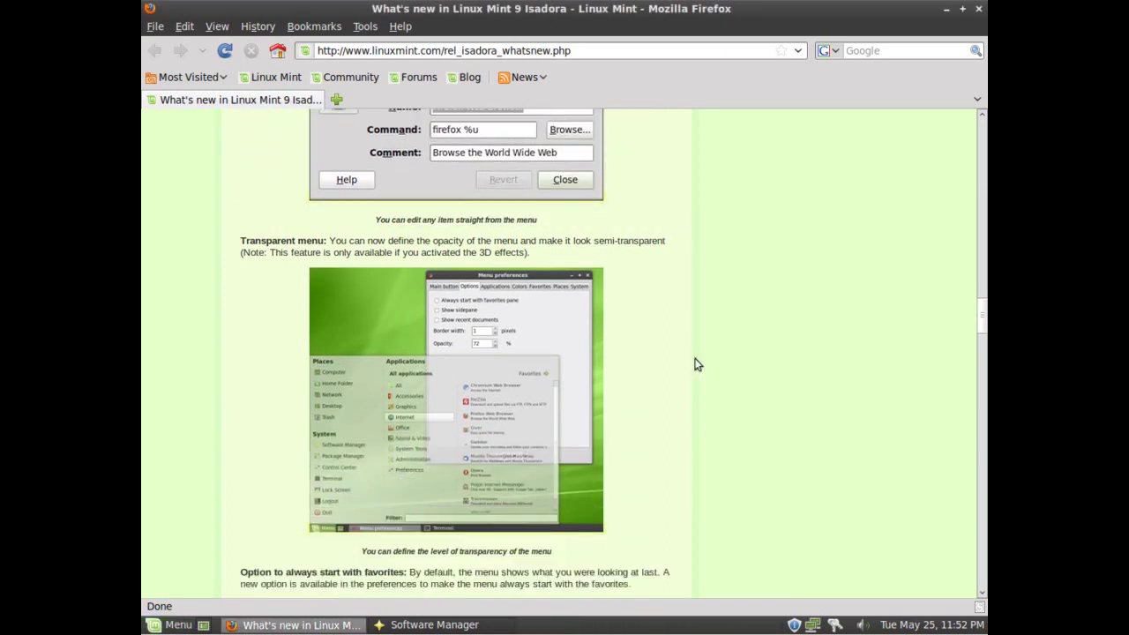
pyautogui.rightClick(164, 626)
pyautogui.click(197, 497)
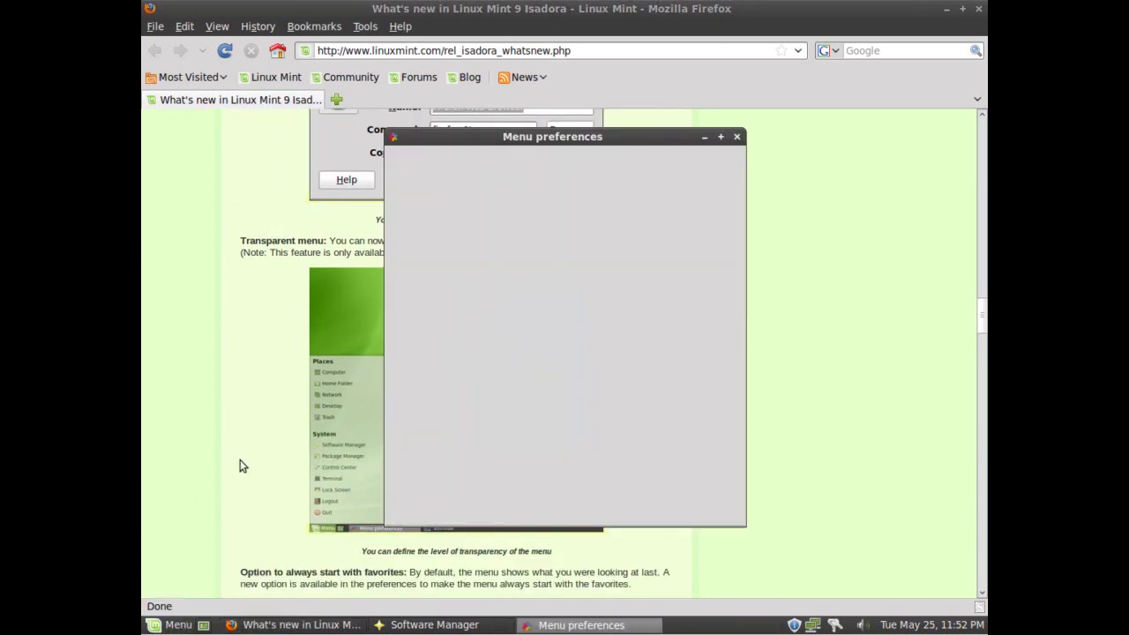
pyautogui.click(487, 166)
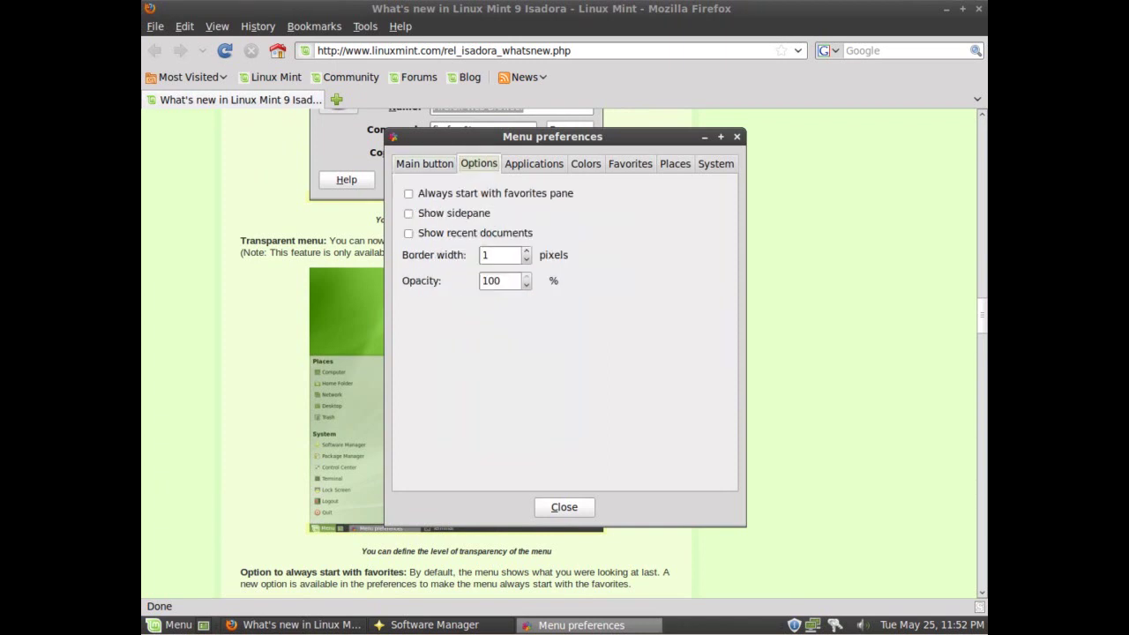
pyautogui.doubleClick(490, 280)
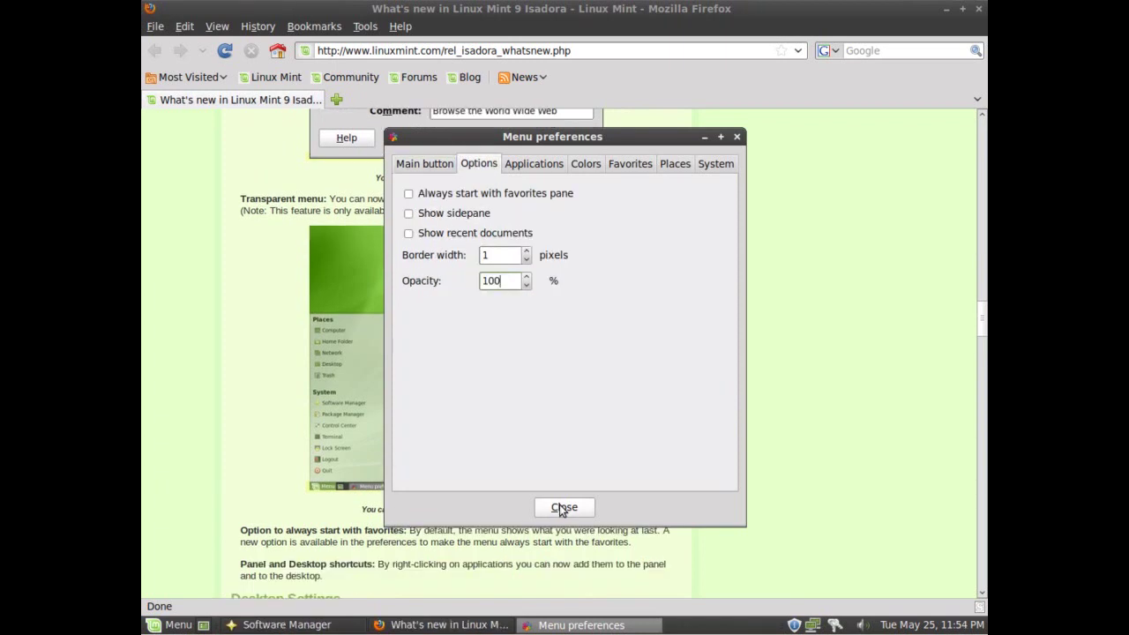
pyautogui.click(562, 507)
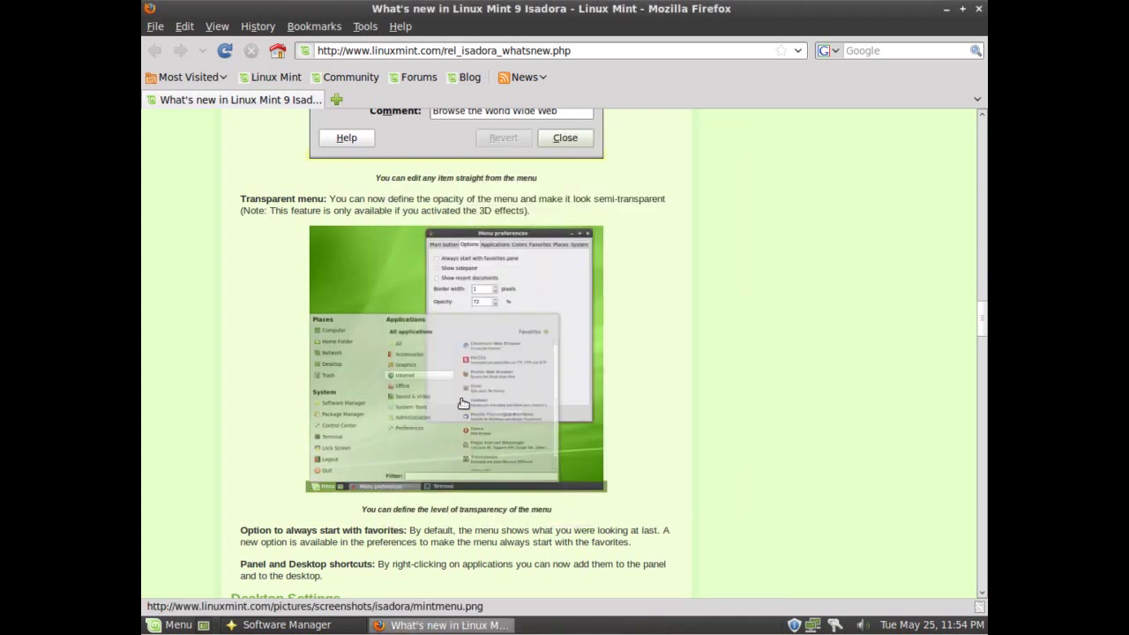
pyautogui.click(389, 356)
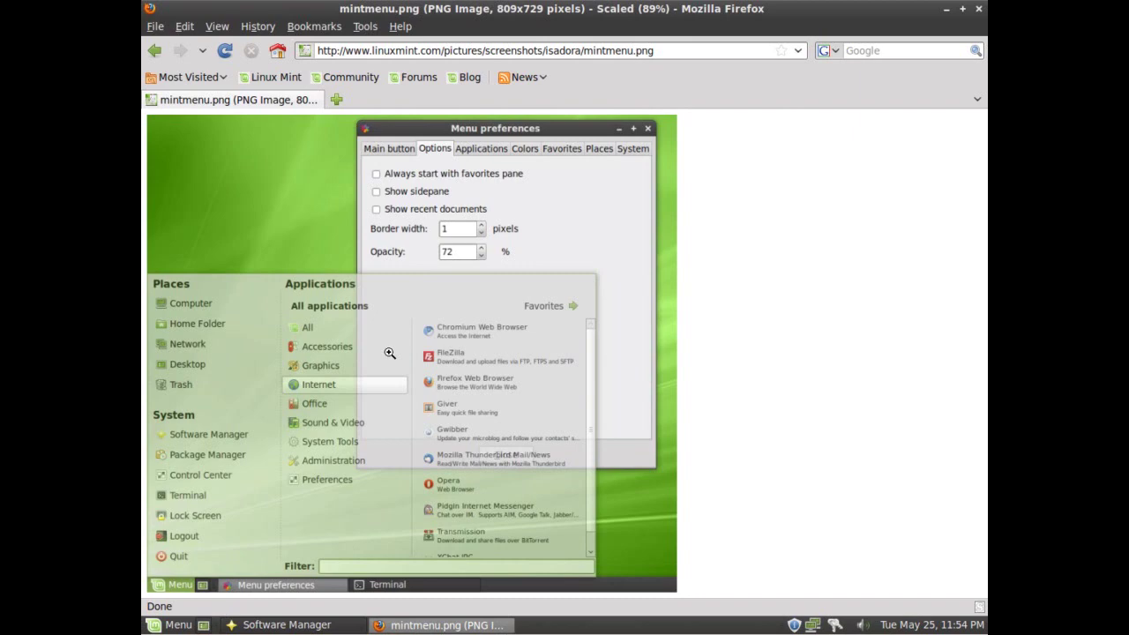
pyautogui.hotkey('alt', 'Left')
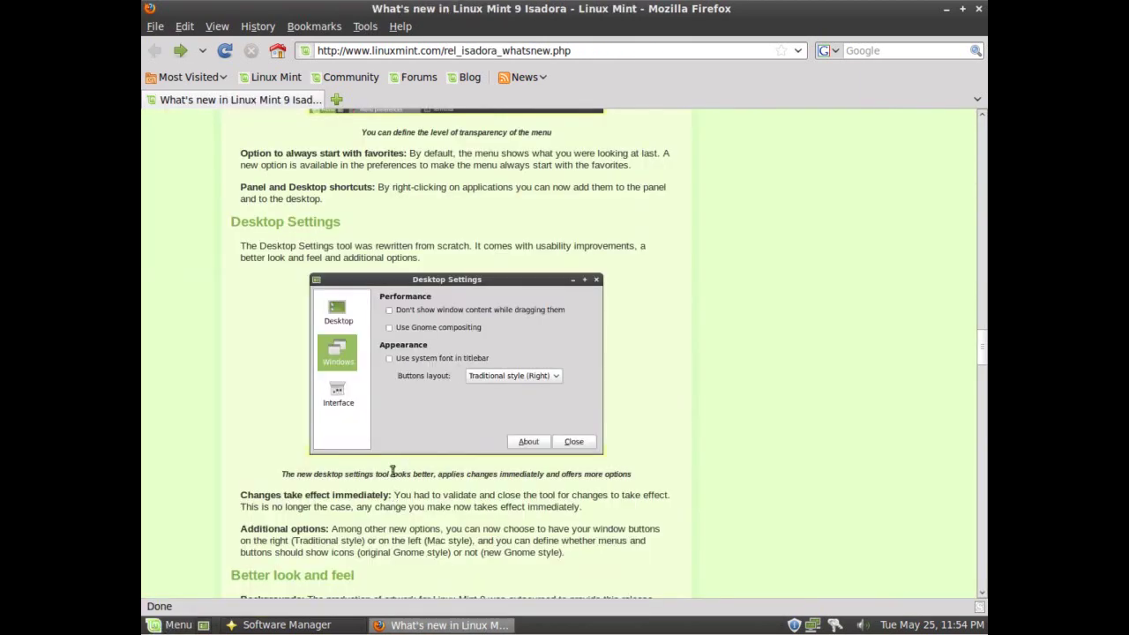
# In Desktop Settings, toggle the Computer, Home, Trash and Network desktop icons off and back
pyautogui.click(169, 624)
pyautogui.moveTo(388, 506)
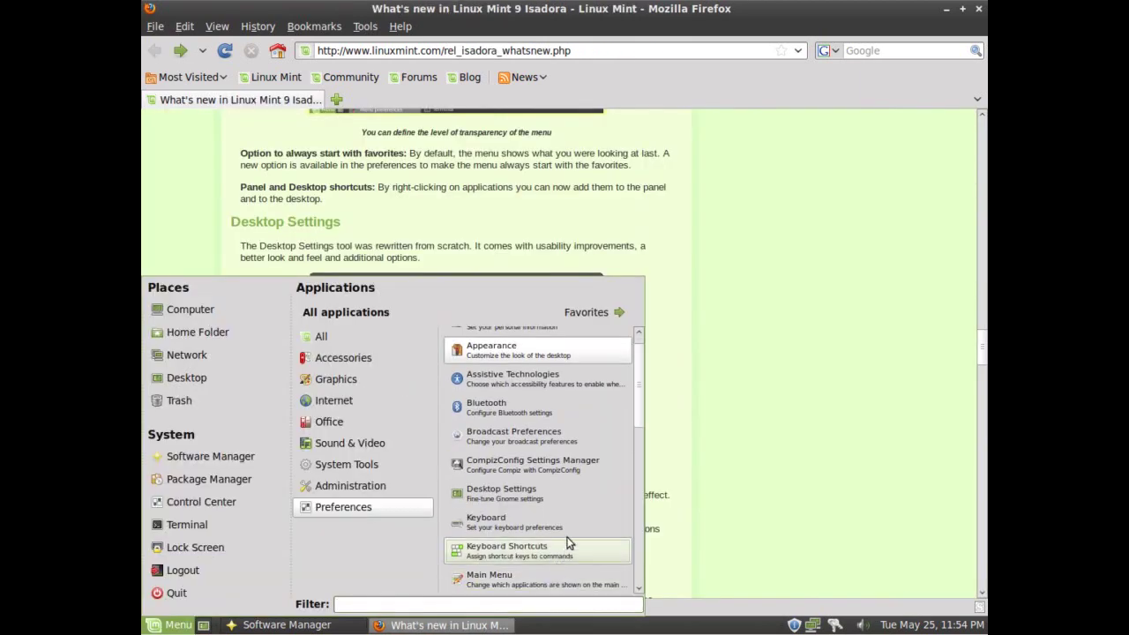
pyautogui.click(542, 509)
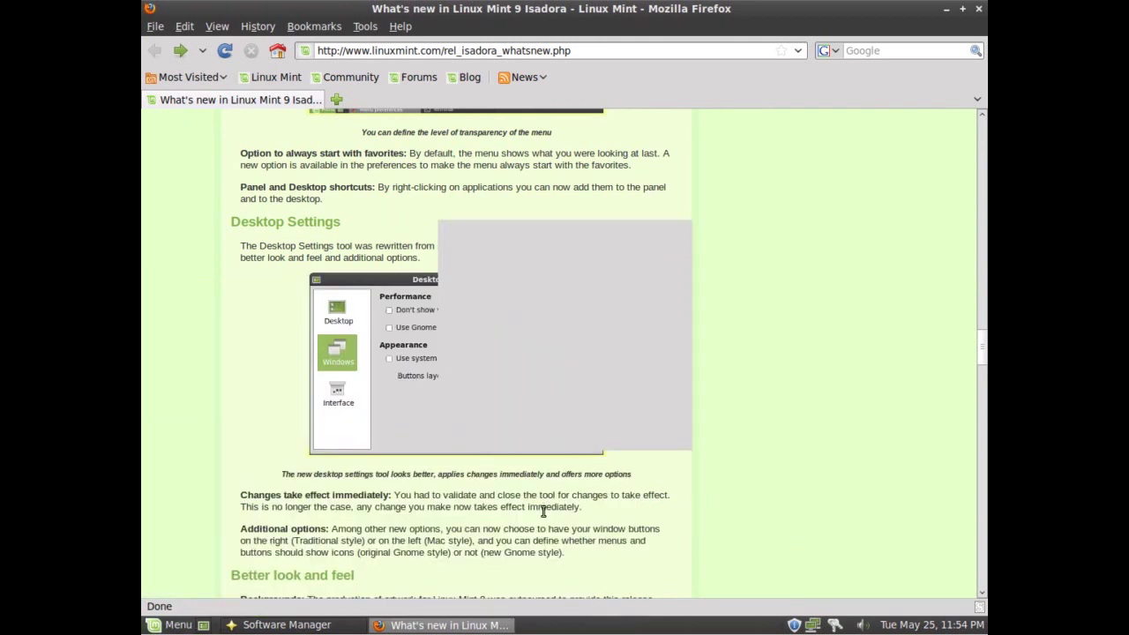
pyautogui.click(945, 9)
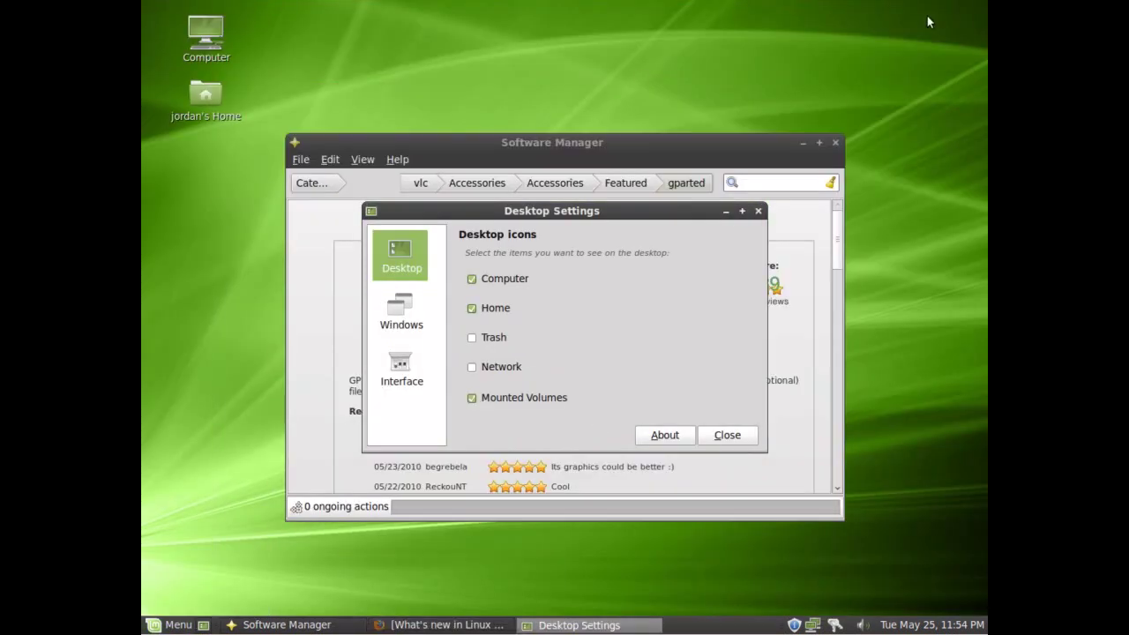
pyautogui.click(472, 281)
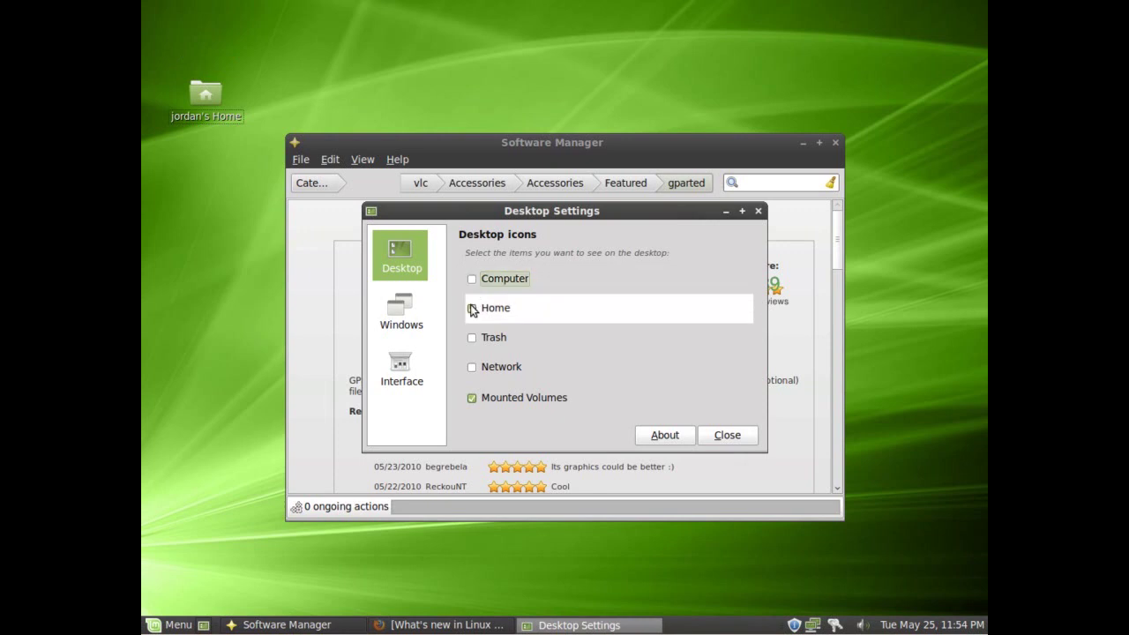
pyautogui.click(472, 308)
pyautogui.click(472, 280)
pyautogui.click(471, 308)
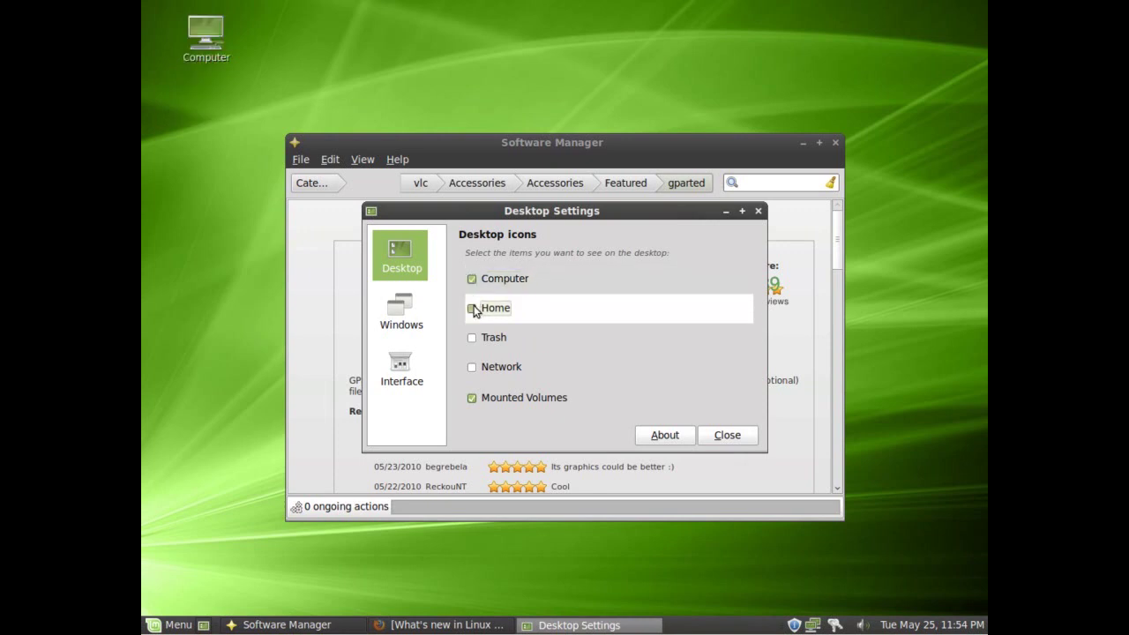
pyautogui.click(472, 339)
pyautogui.click(472, 368)
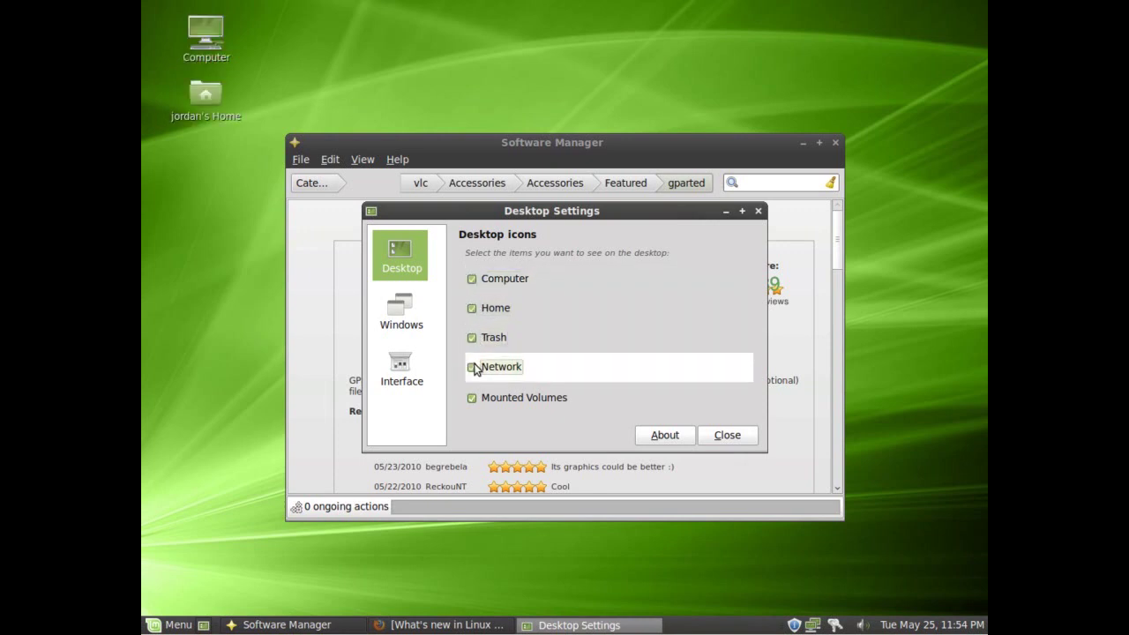
pyautogui.click(471, 338)
pyautogui.click(471, 367)
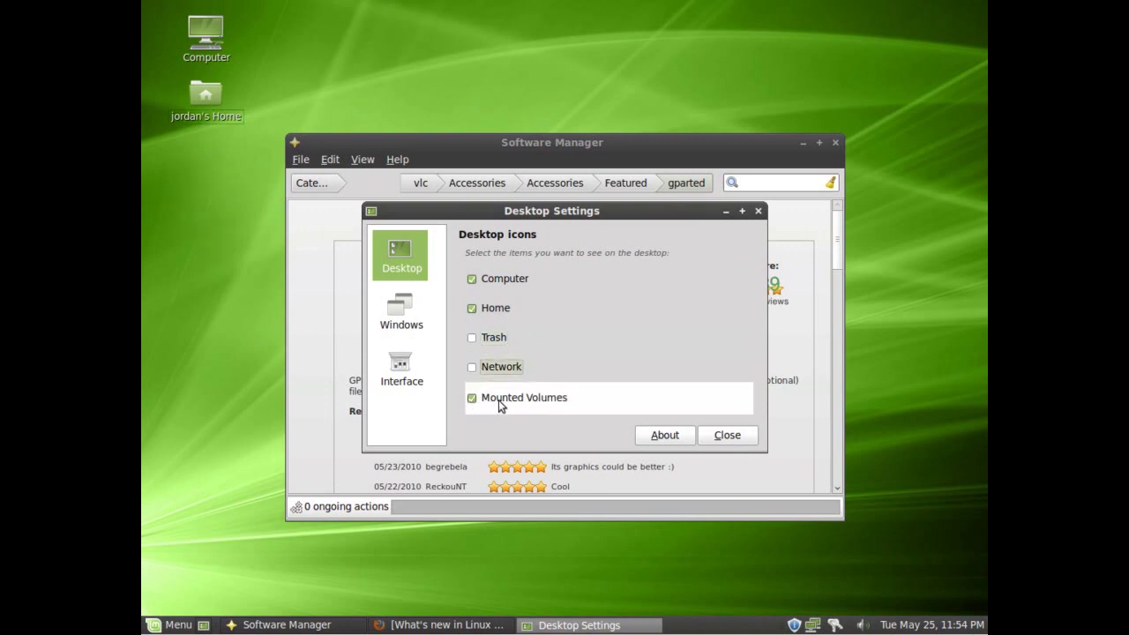
# Switch window buttons to Mac style, then back to Traditional (Right), and close Desktop Settings
pyautogui.click(412, 317)
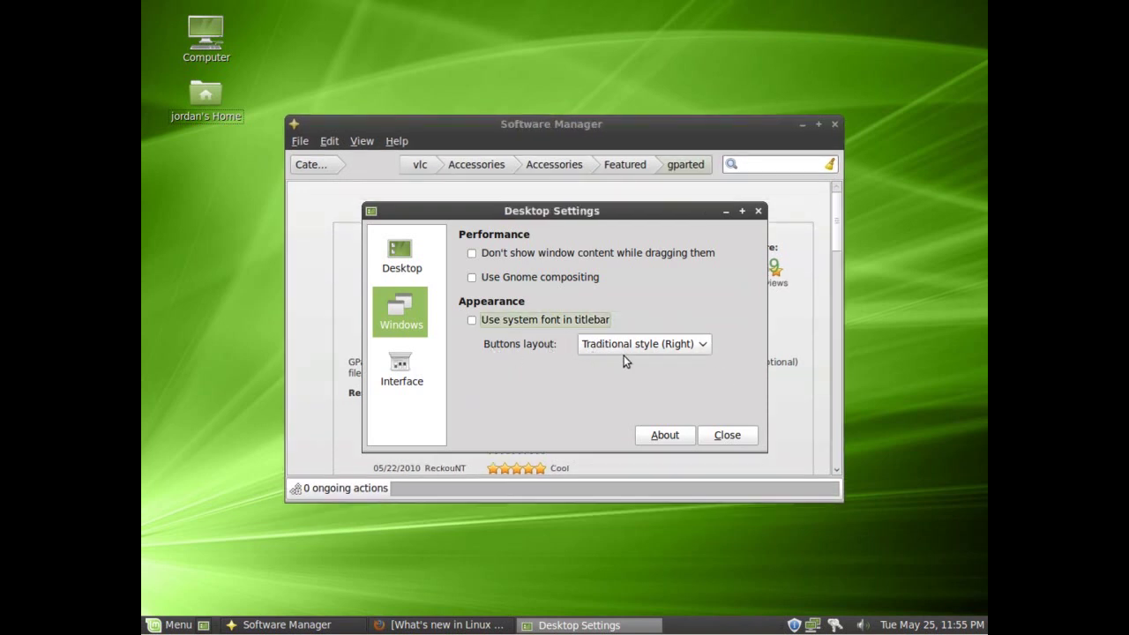
pyautogui.click(639, 345)
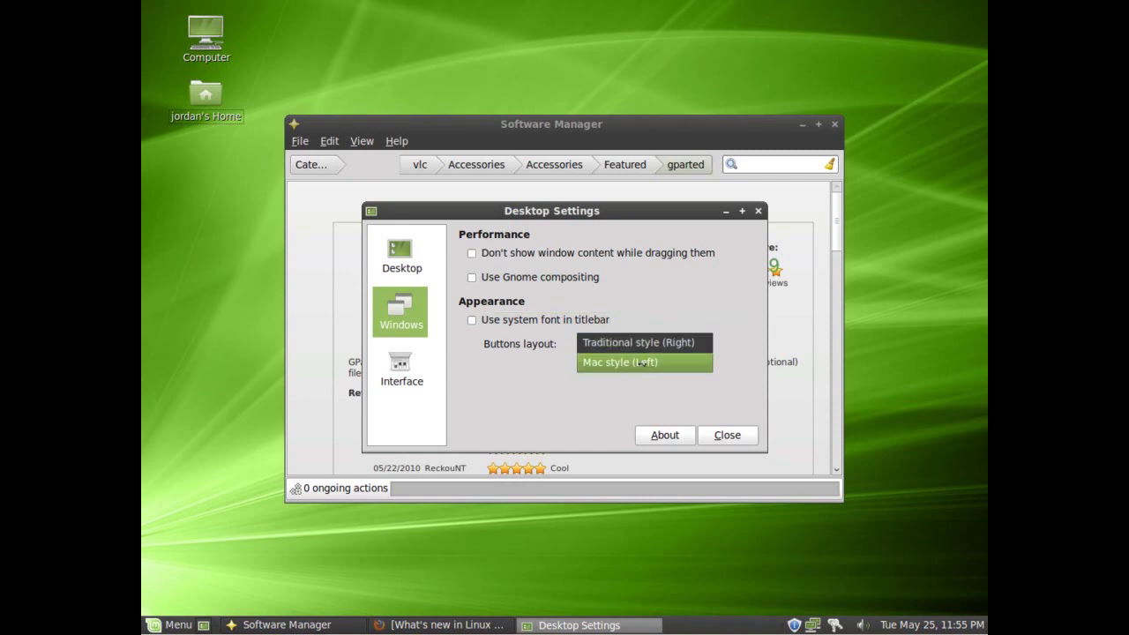
pyautogui.click(640, 361)
pyautogui.click(639, 343)
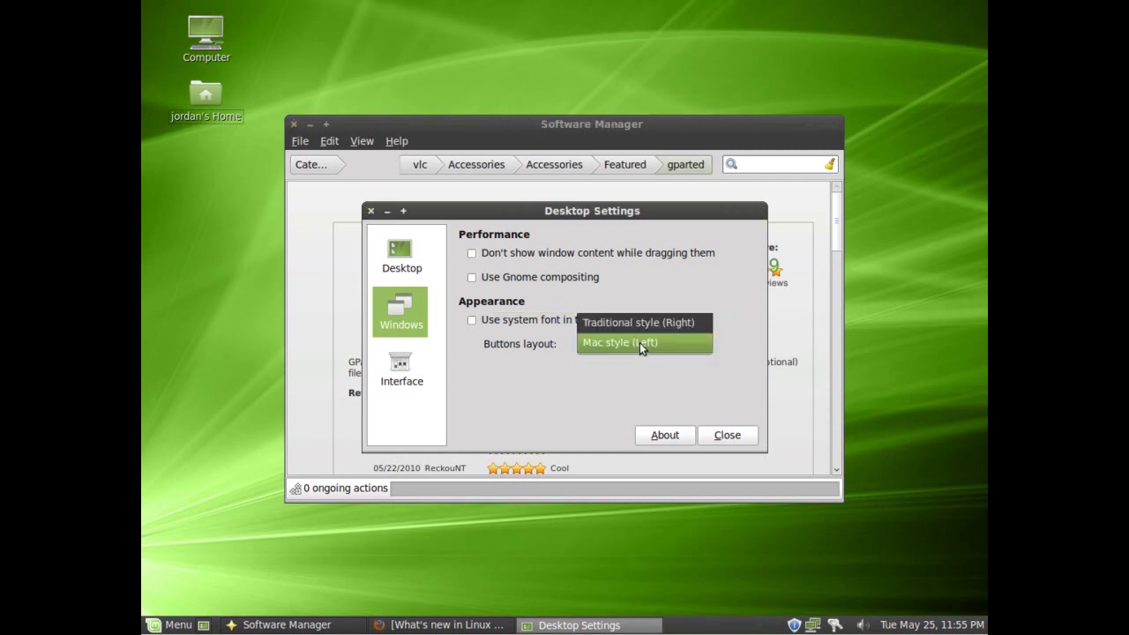
pyautogui.click(638, 326)
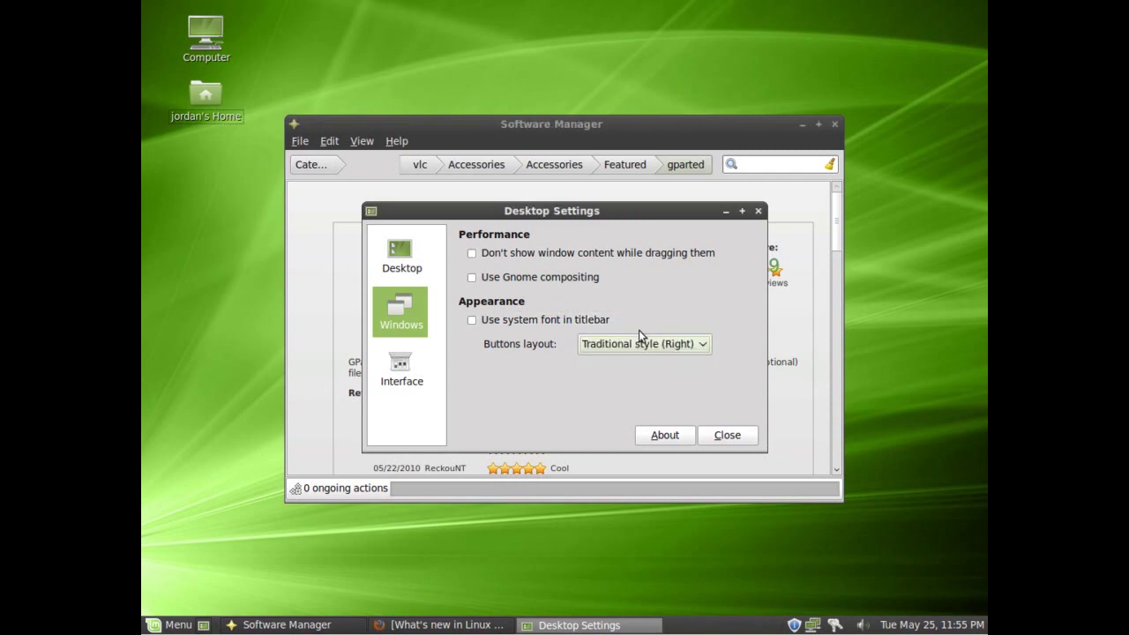
pyautogui.click(728, 434)
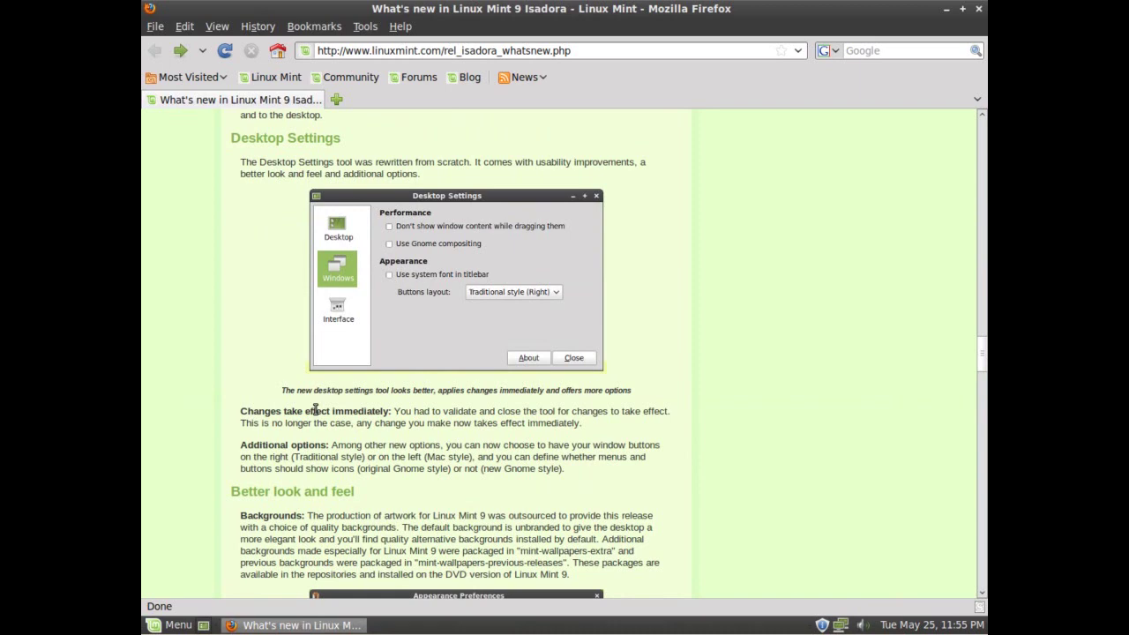
# Minimize Firefox and choose Change Desktop Background from the desktop's right-click menu
pyautogui.scroll(-7, 315, 410)
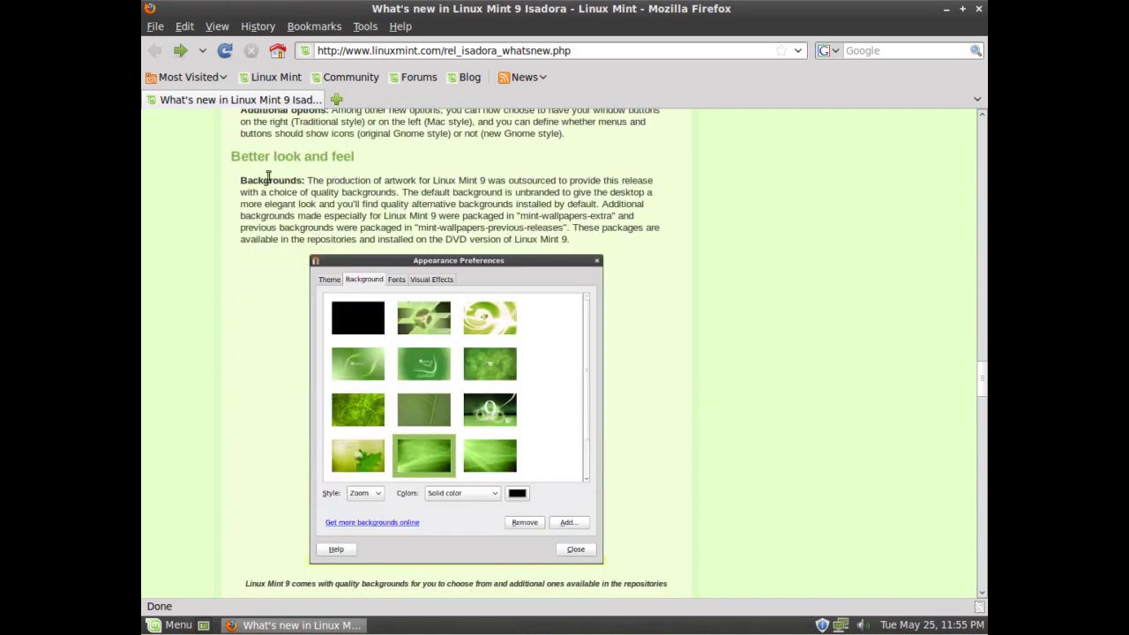
pyautogui.click(280, 625)
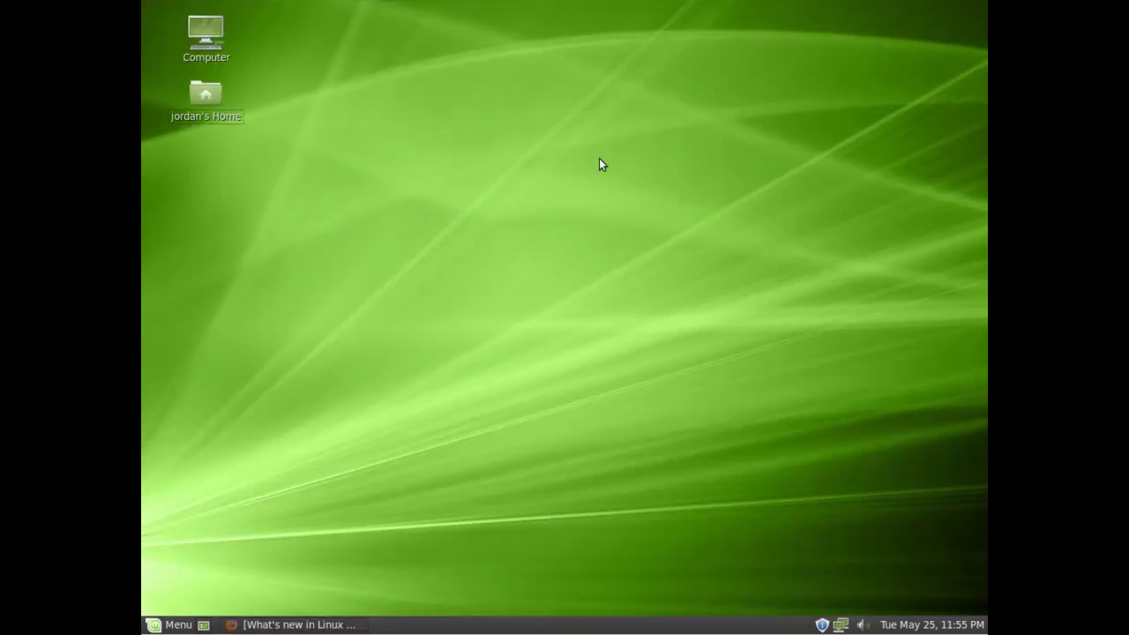
pyautogui.rightClick(483, 190)
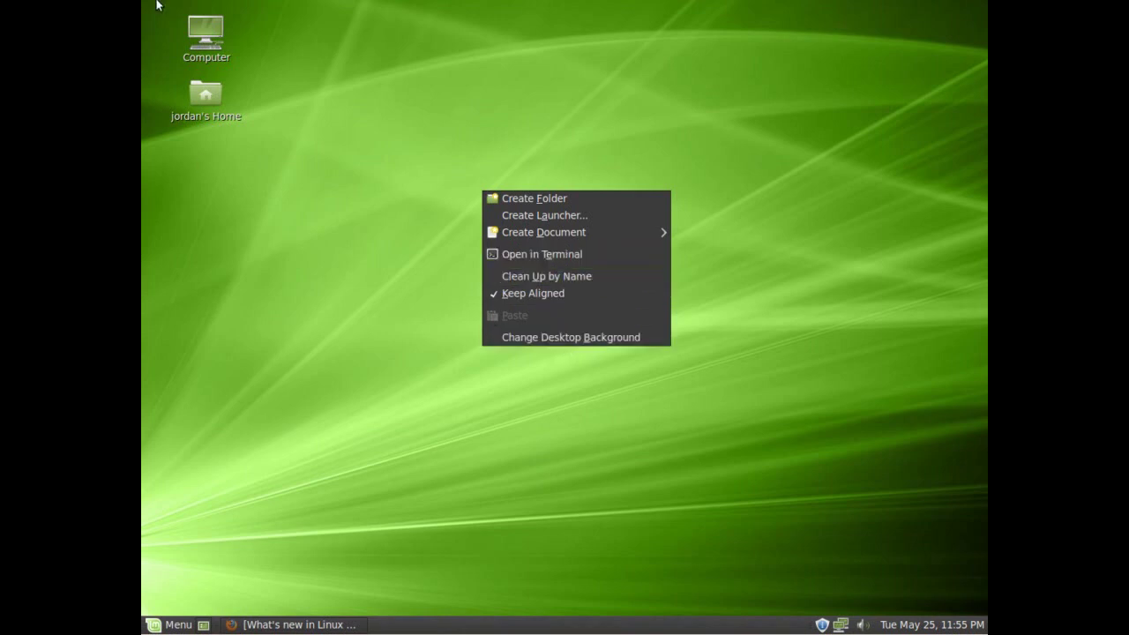
pyautogui.click(603, 337)
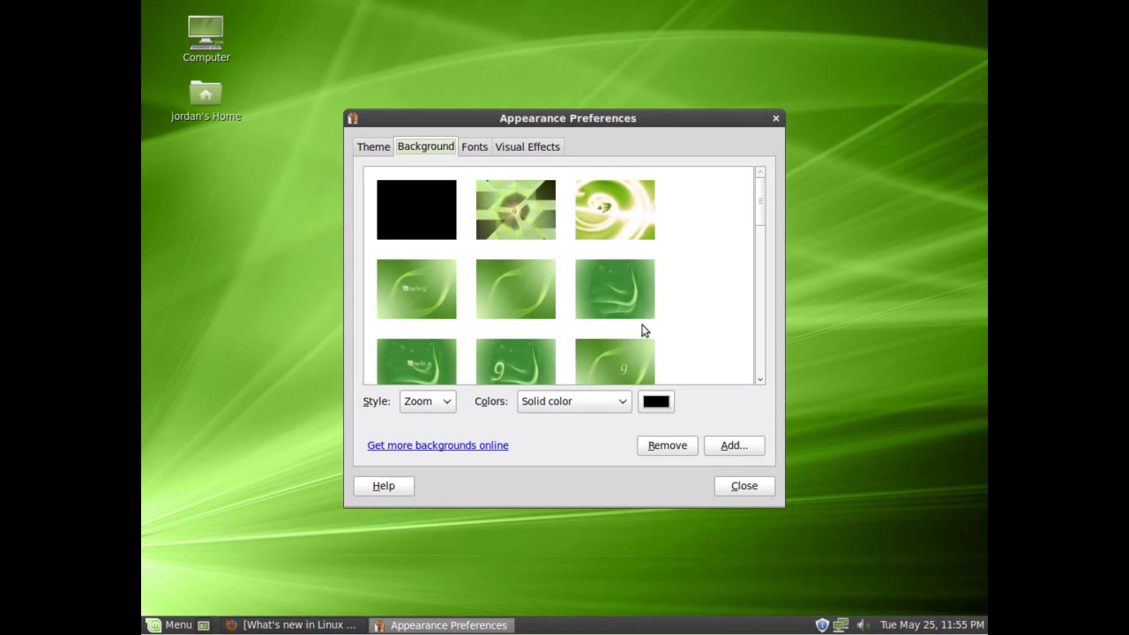
# Try the second wallpaper and then the 9 wallpaper, moving the window aside to view each
pyautogui.click(544, 214)
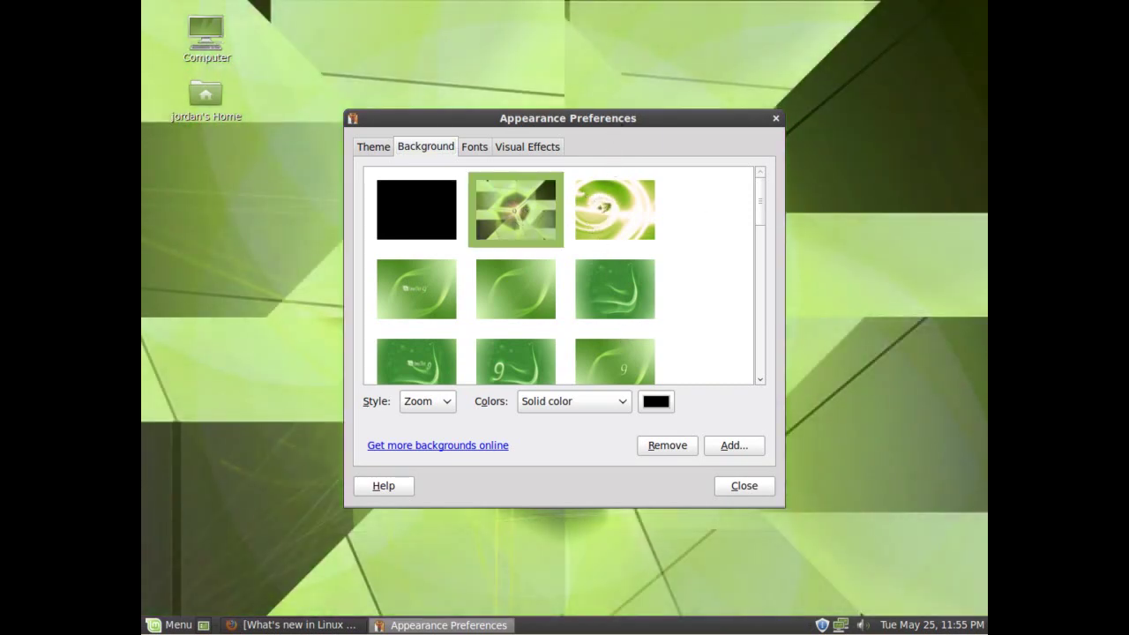
pyautogui.moveTo(573, 118)
pyautogui.mouseDown()
pyautogui.moveTo(662, 156)
pyautogui.moveTo(826, 282)
pyautogui.moveTo(845, 343)
pyautogui.moveTo(572, 114)
pyautogui.mouseUp()
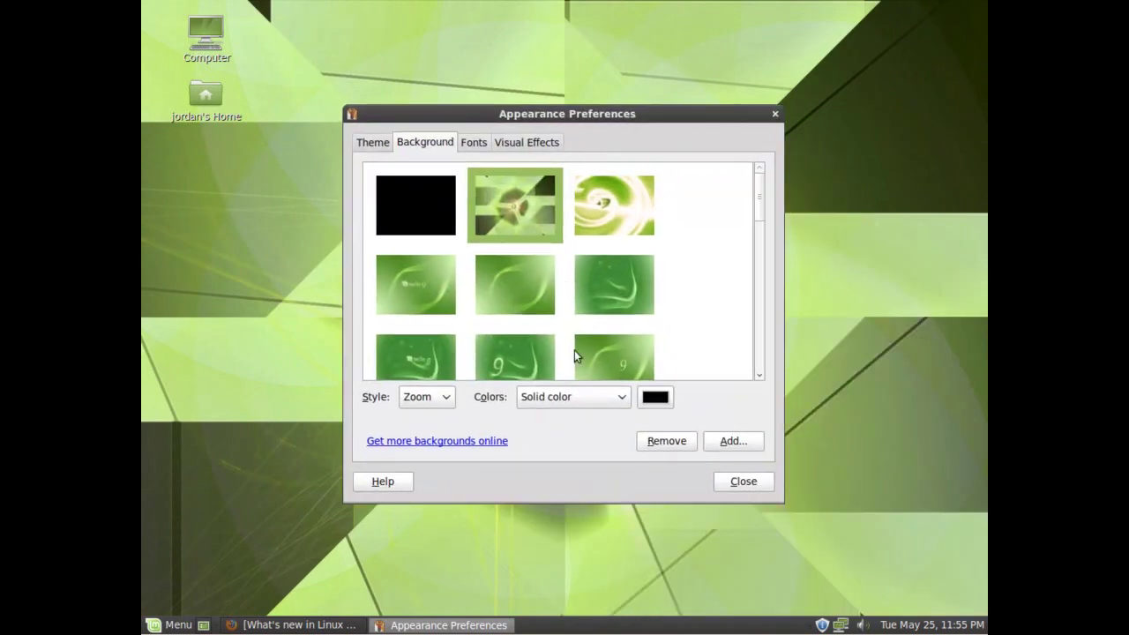
pyautogui.scroll(-5, 529, 264)
pyautogui.click(514, 234)
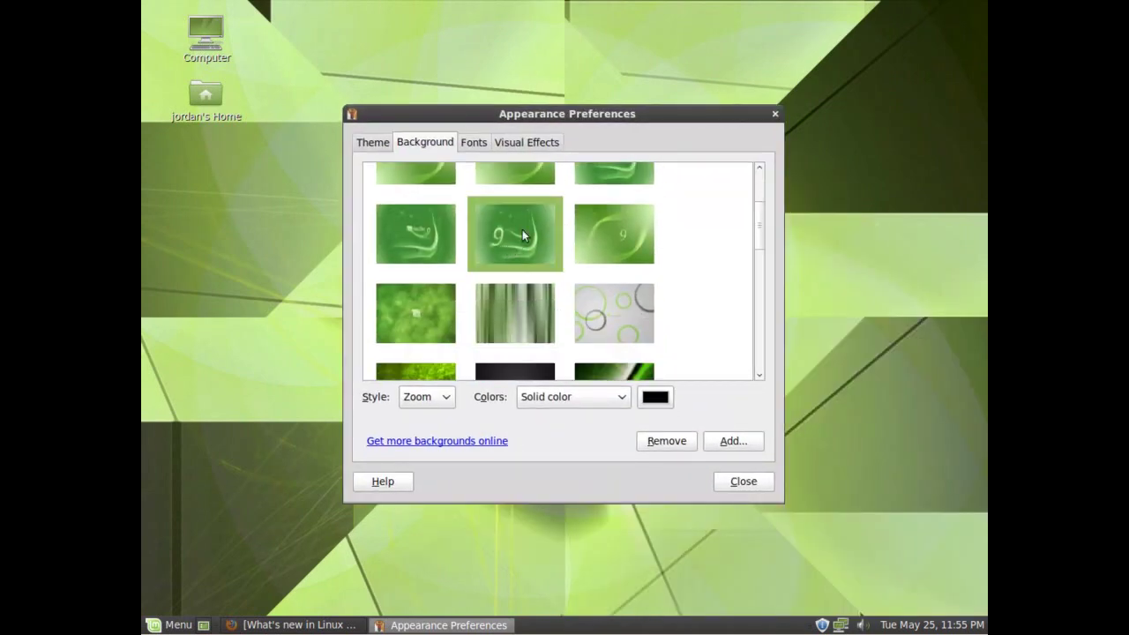
pyautogui.moveTo(553, 116); pyautogui.dragTo(554, 176)
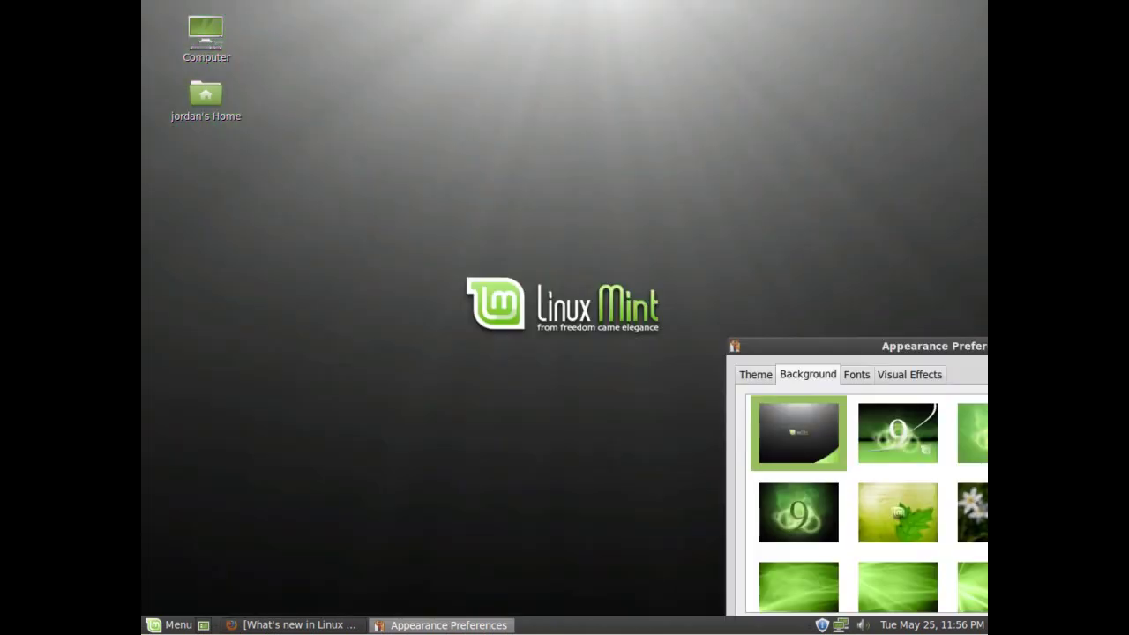
pyautogui.moveTo(961, 346); pyautogui.dragTo(501, 150)
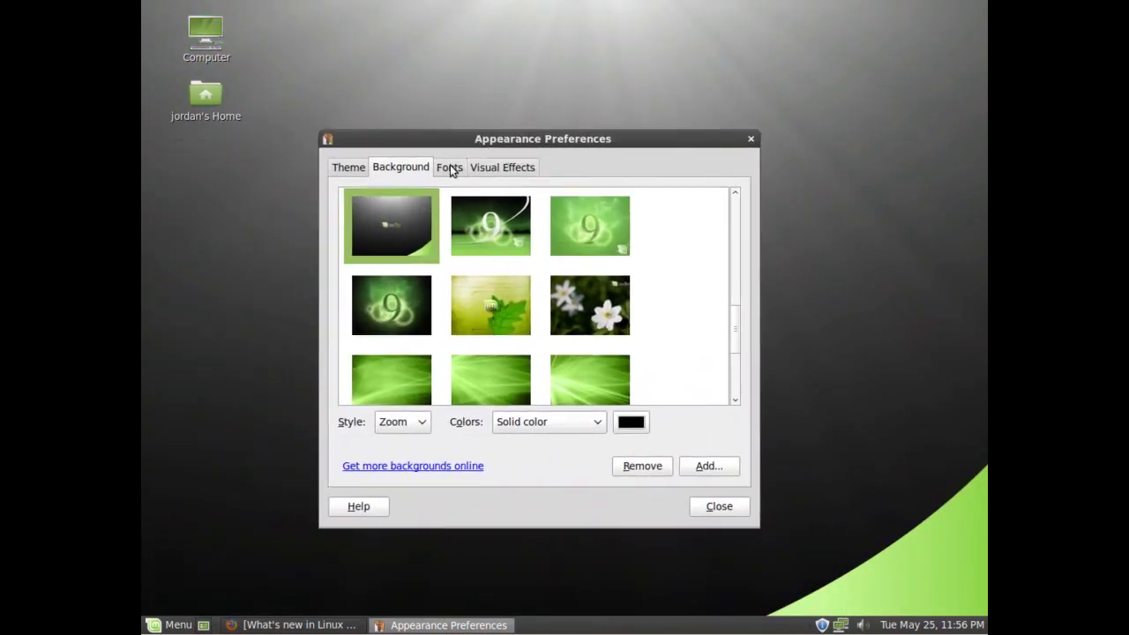
# Scroll the Theme list from the top down to Shiki-Wise and WildMint
pyautogui.click(345, 167)
pyautogui.scroll(1, 608, 358)
pyautogui.scroll(1, 615, 344)
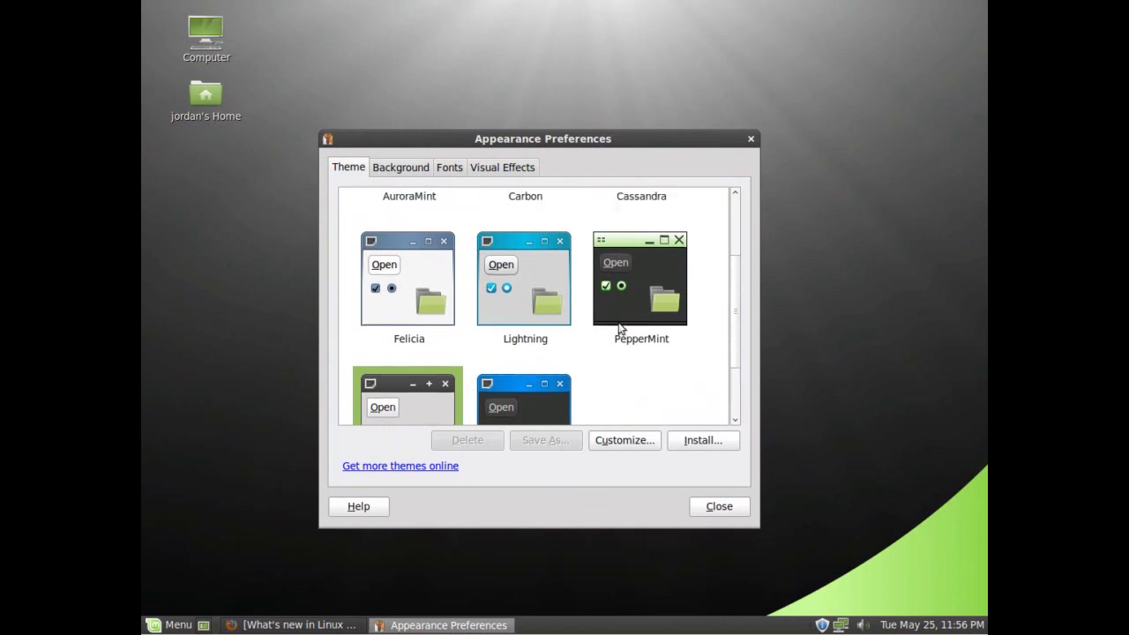
pyautogui.scroll(2, 547, 340)
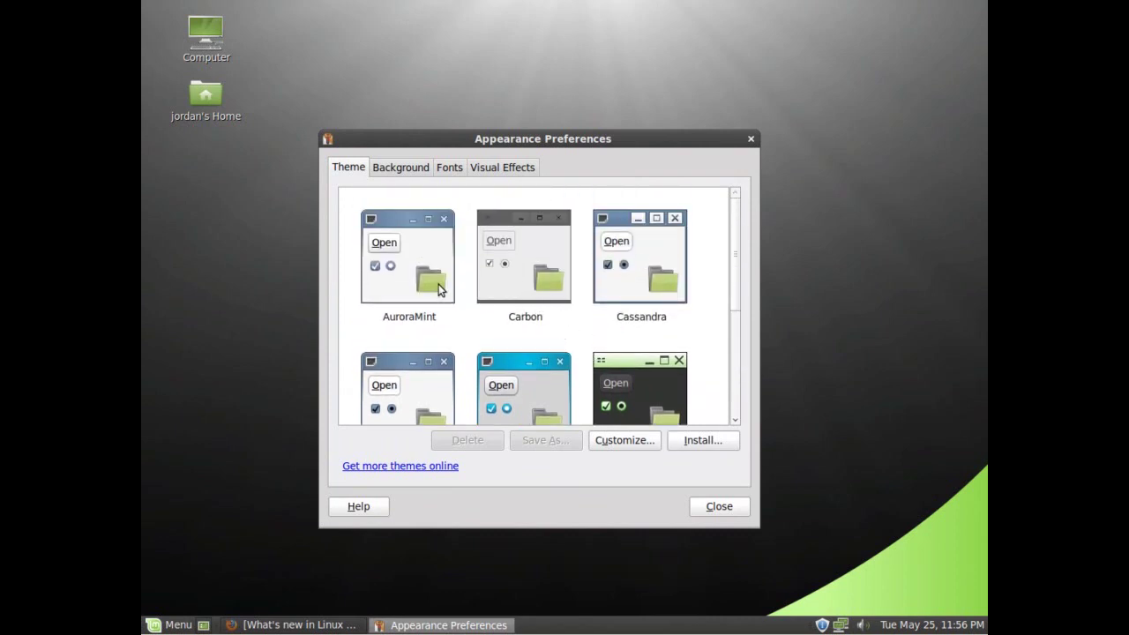
pyautogui.scroll(-3, 464, 291)
pyautogui.scroll(-1, 485, 298)
pyautogui.scroll(-2, 522, 308)
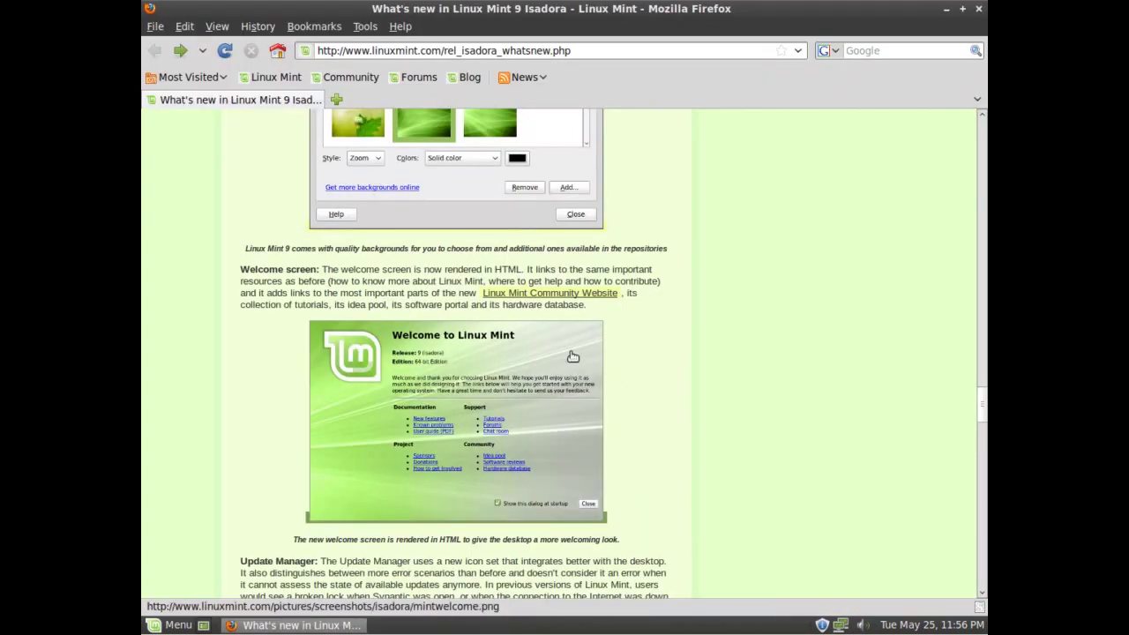
pyautogui.scroll(-5, 529, 350)
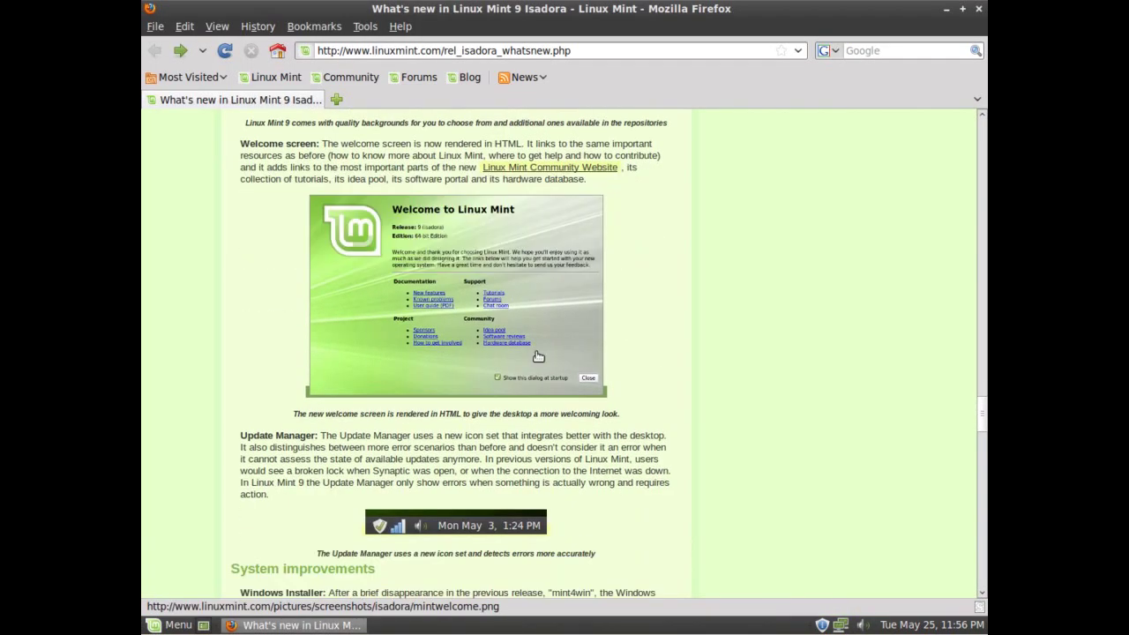
pyautogui.click(822, 624)
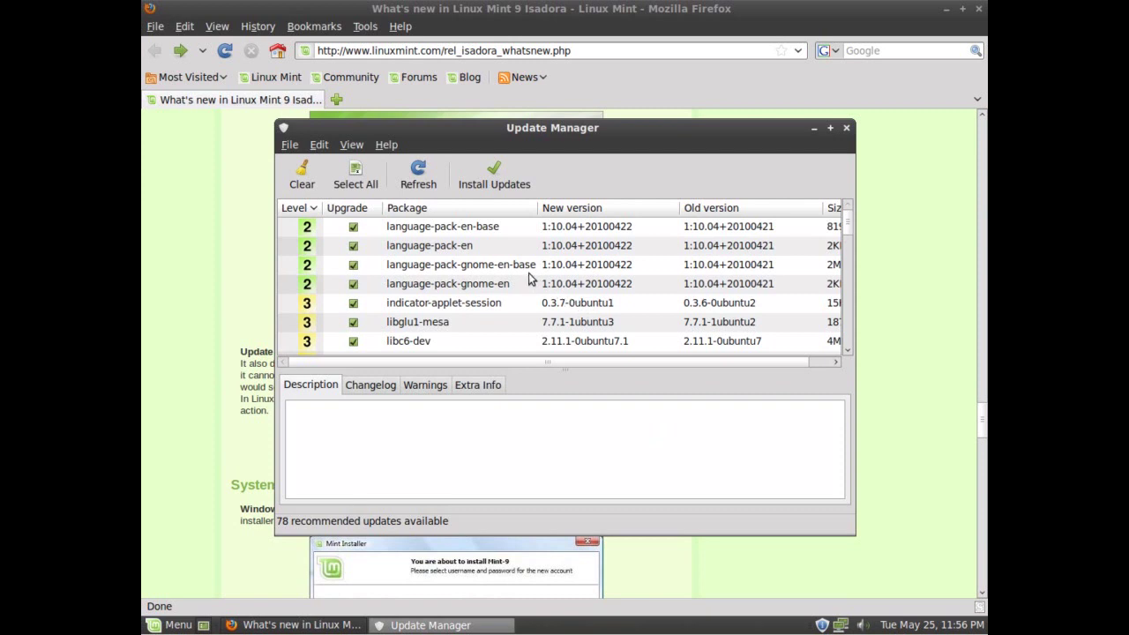
pyautogui.click(467, 229)
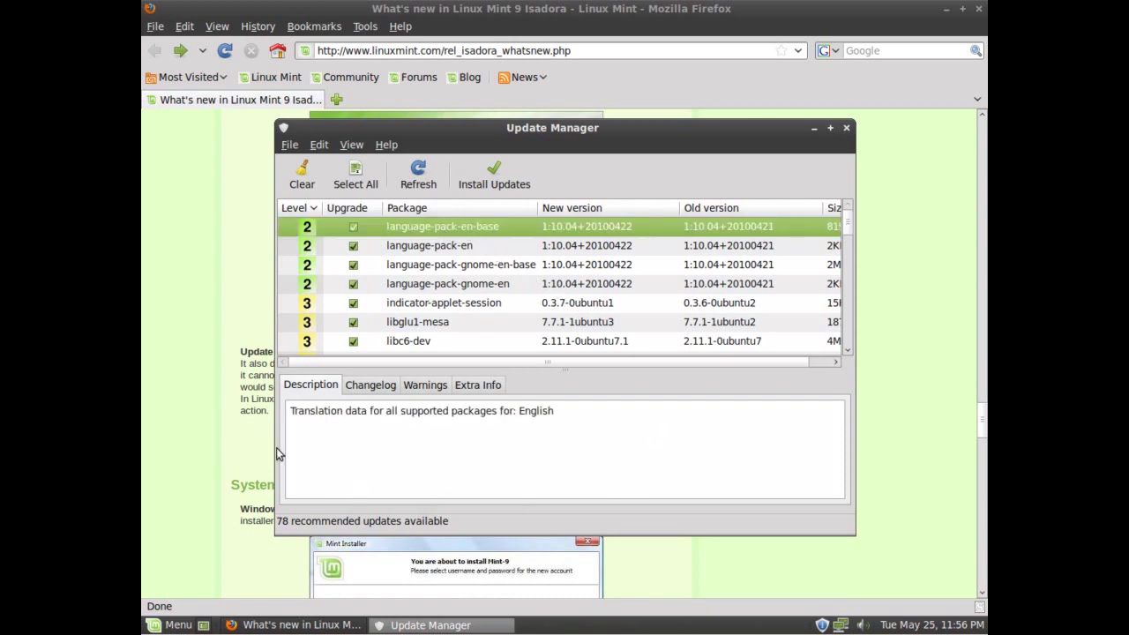
pyautogui.click(433, 284)
pyautogui.click(428, 321)
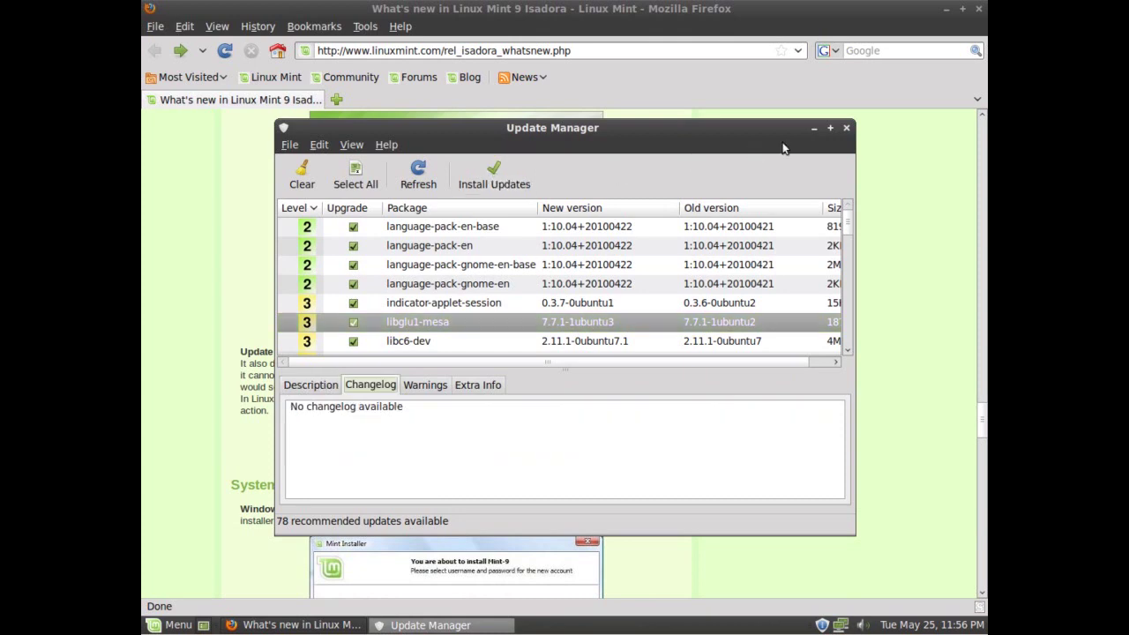
pyautogui.click(843, 130)
# Scroll further through the release notes, then launch a Terminal from the menu and close it
pyautogui.scroll(-5, 768, 445)
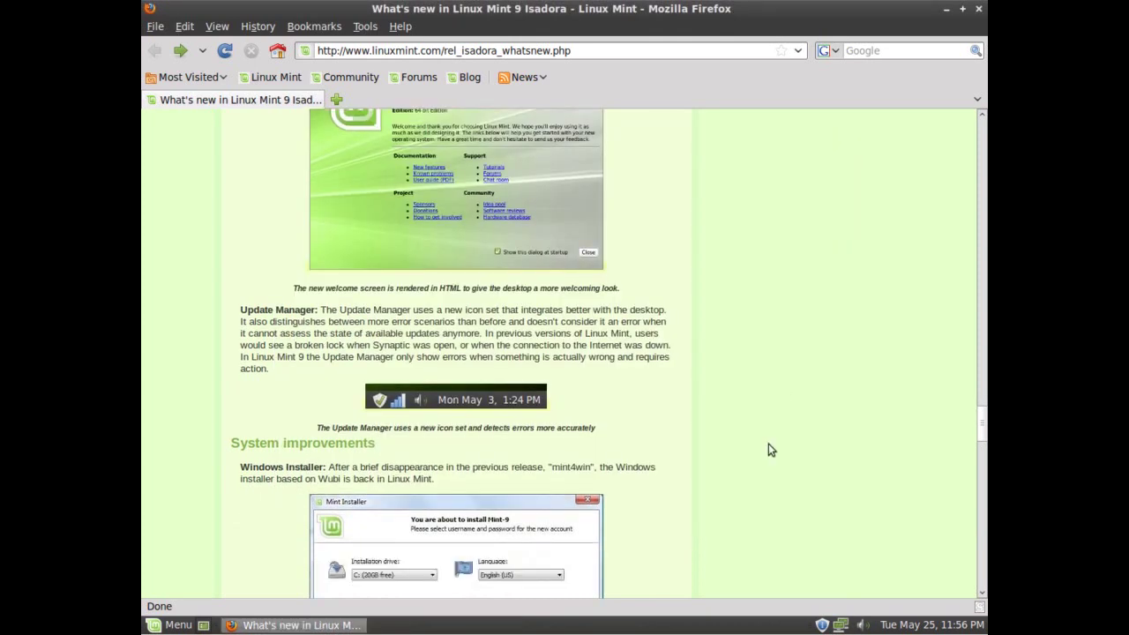
pyautogui.scroll(-1, 735, 410)
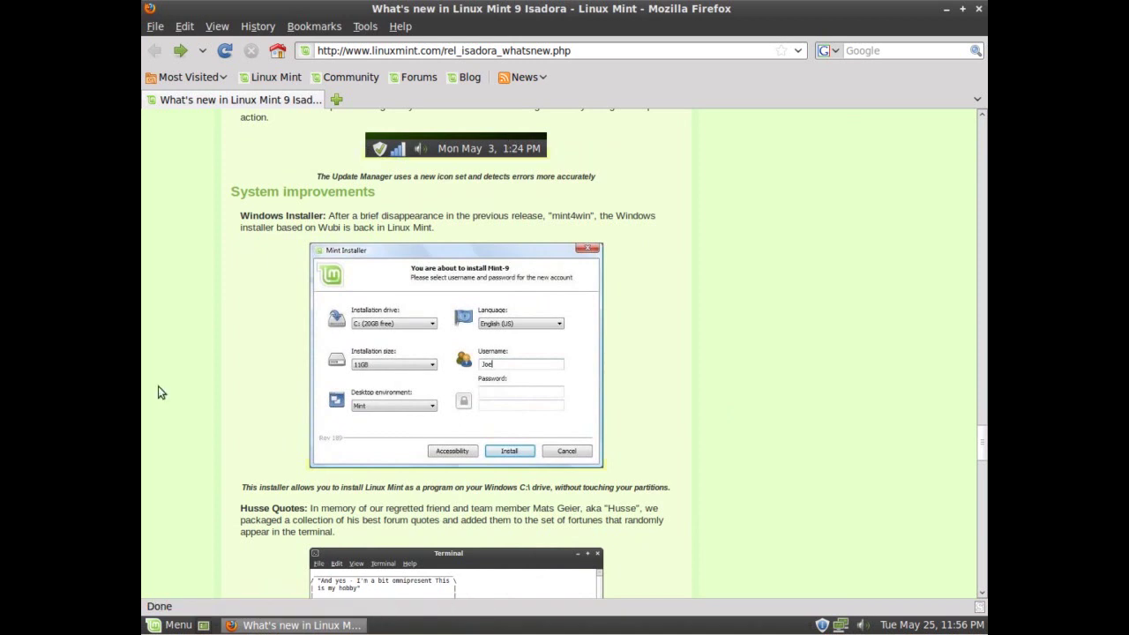
pyautogui.scroll(-1, 410, 410)
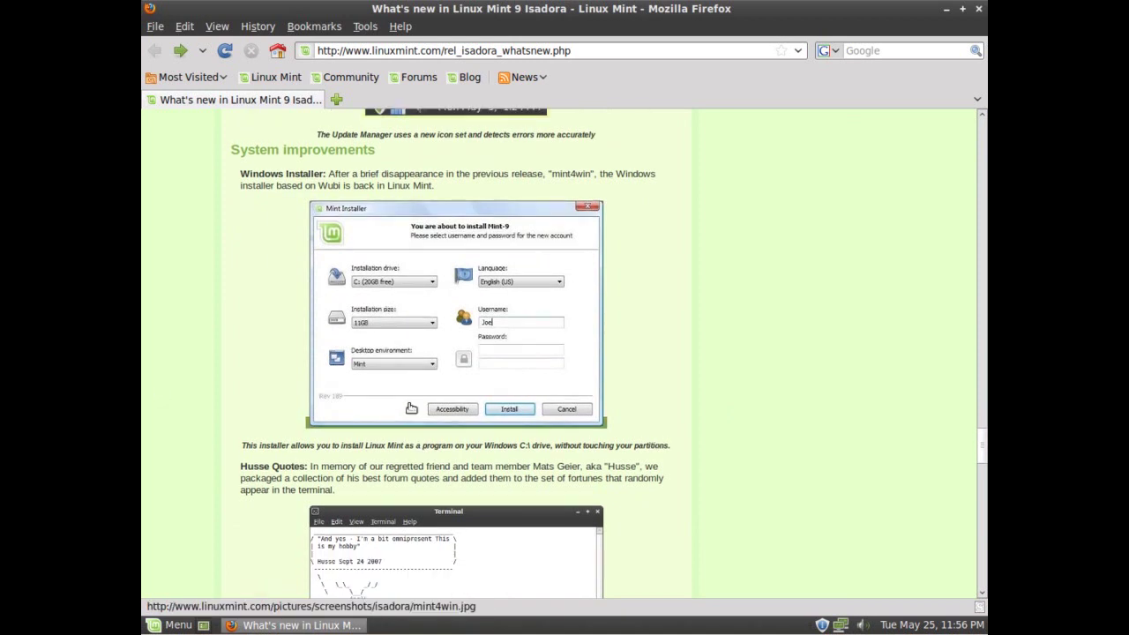
pyautogui.scroll(-6, 411, 408)
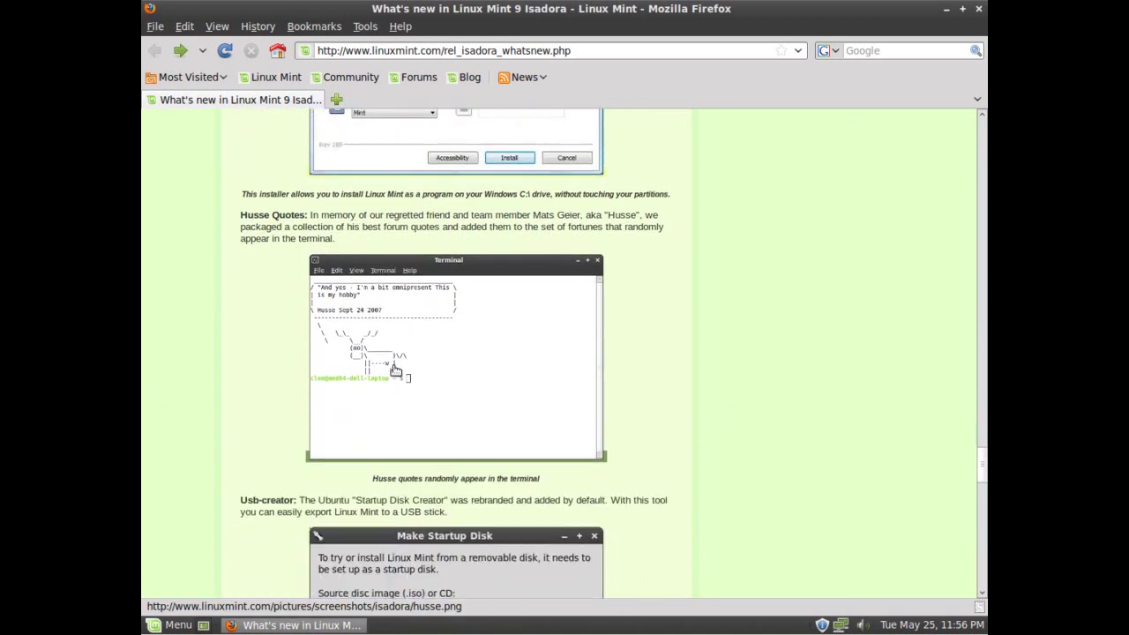
pyautogui.click(176, 624)
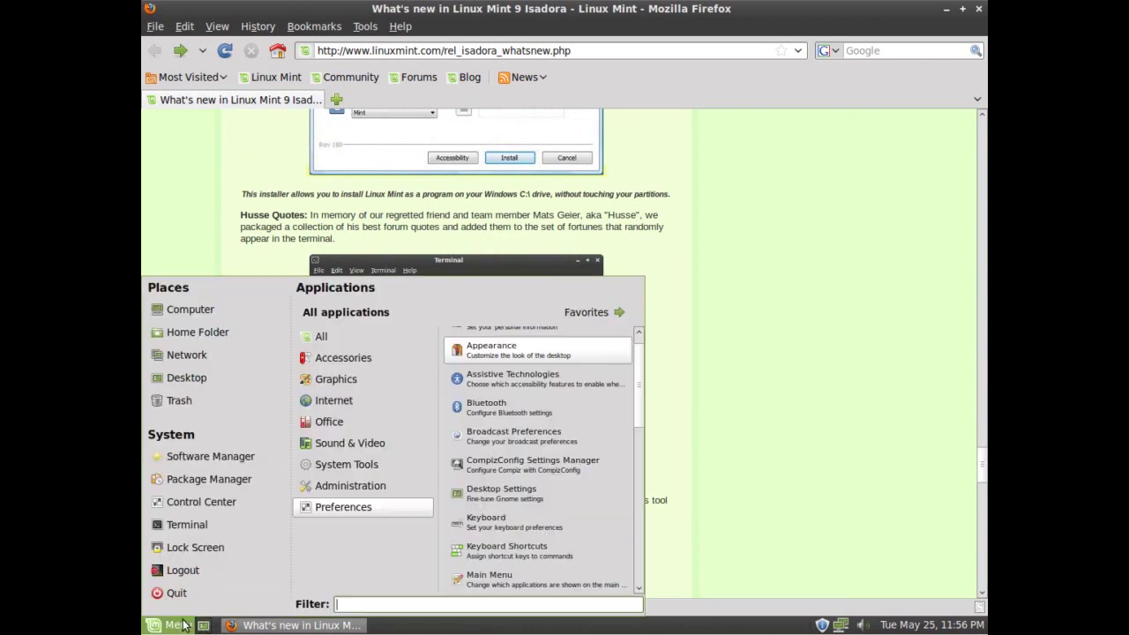
pyautogui.click(187, 524)
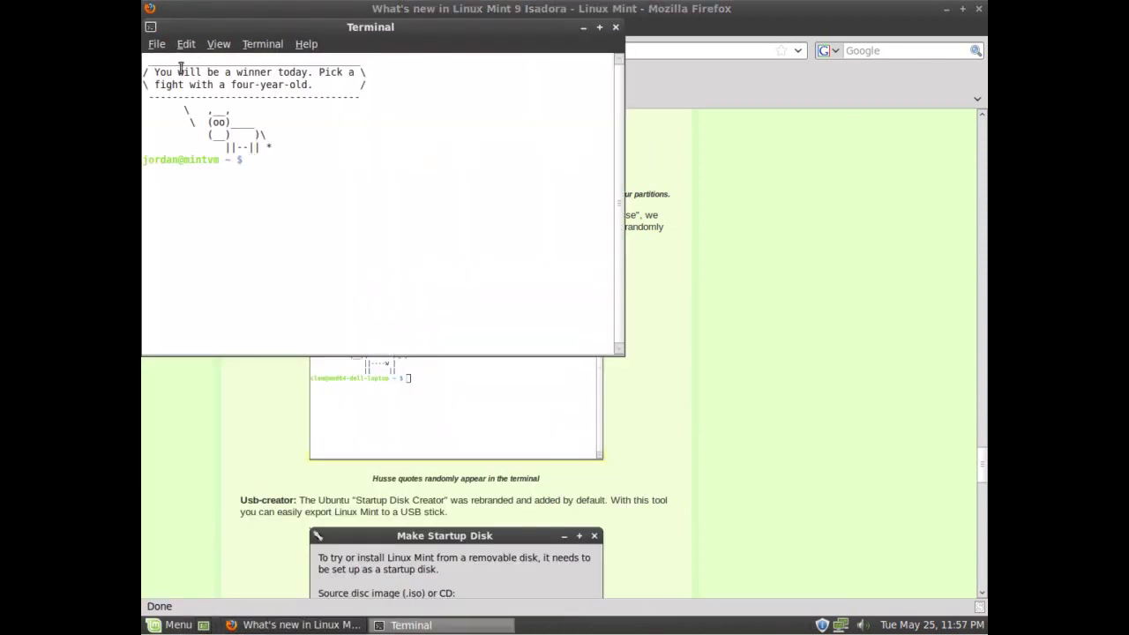
pyautogui.click(616, 27)
# Scroll the release notes down to the Community Website section
pyautogui.scroll(-6, 642, 423)
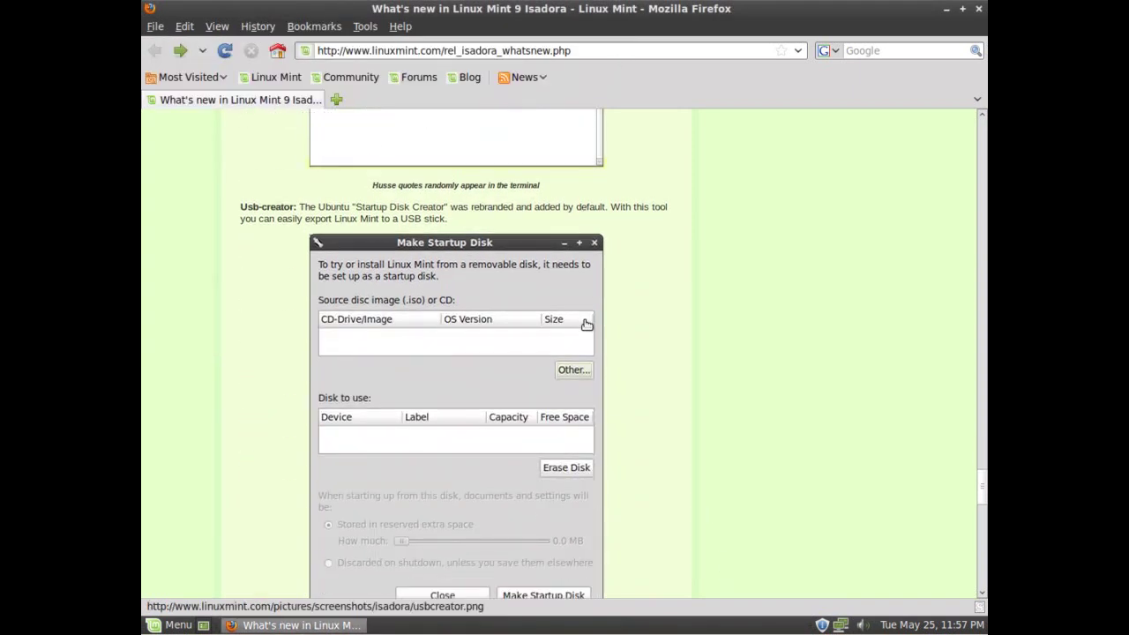
pyautogui.scroll(-2, 586, 319)
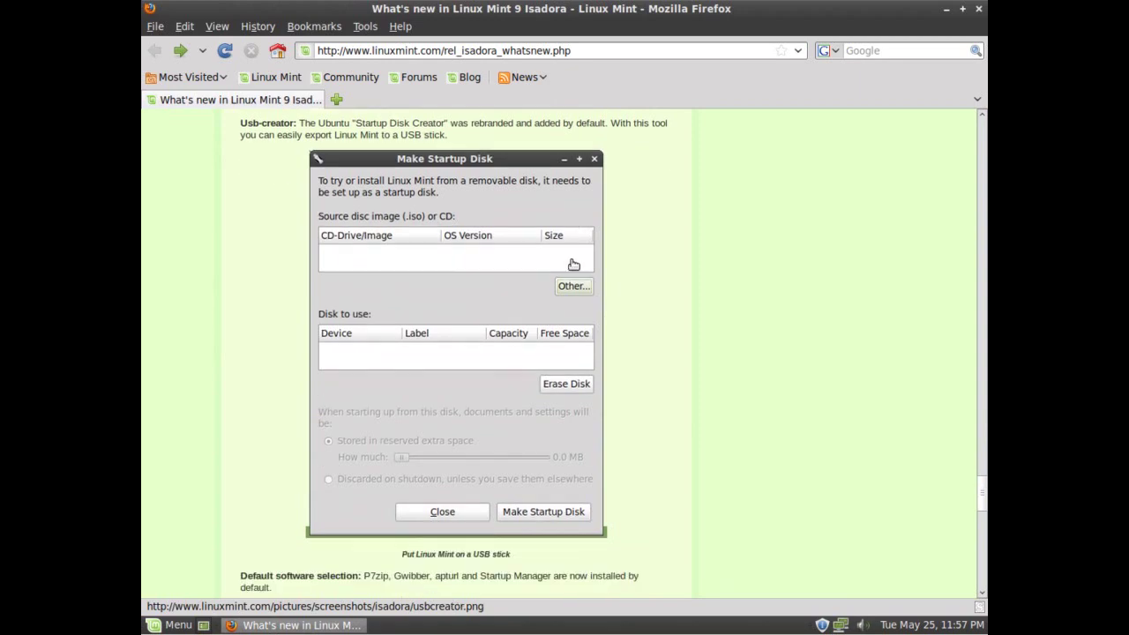
pyautogui.scroll(-12, 573, 265)
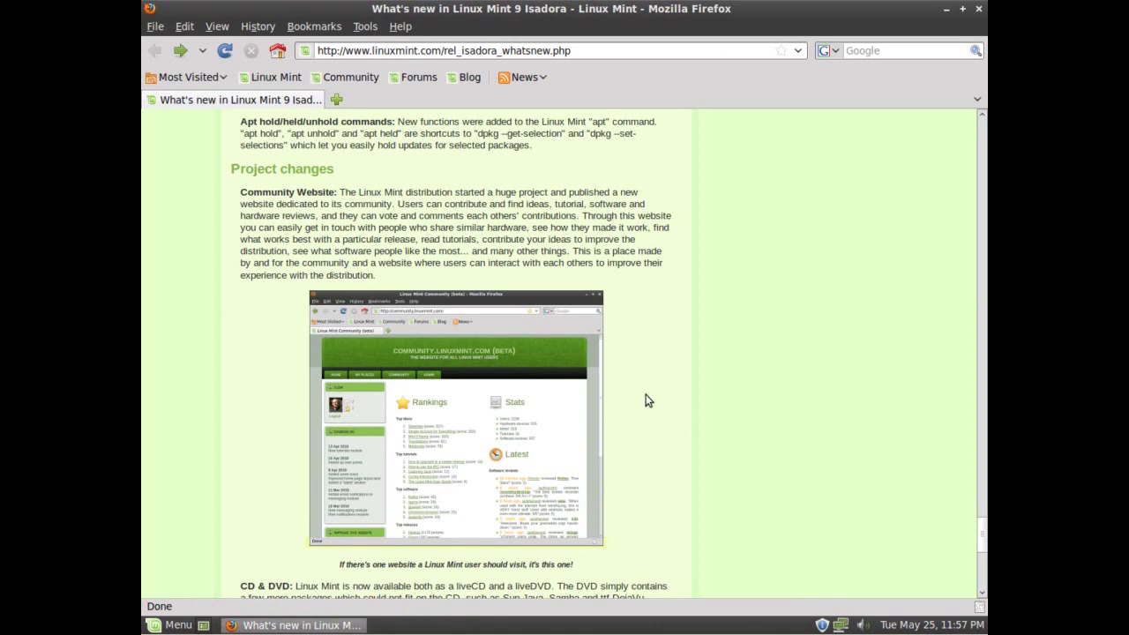
pyautogui.scroll(-6, 643, 402)
# Show the desktop, open and dismiss the Menu, then restore the Firefox release notes window
pyautogui.hotkey('ctrl', 'alt', 'd')
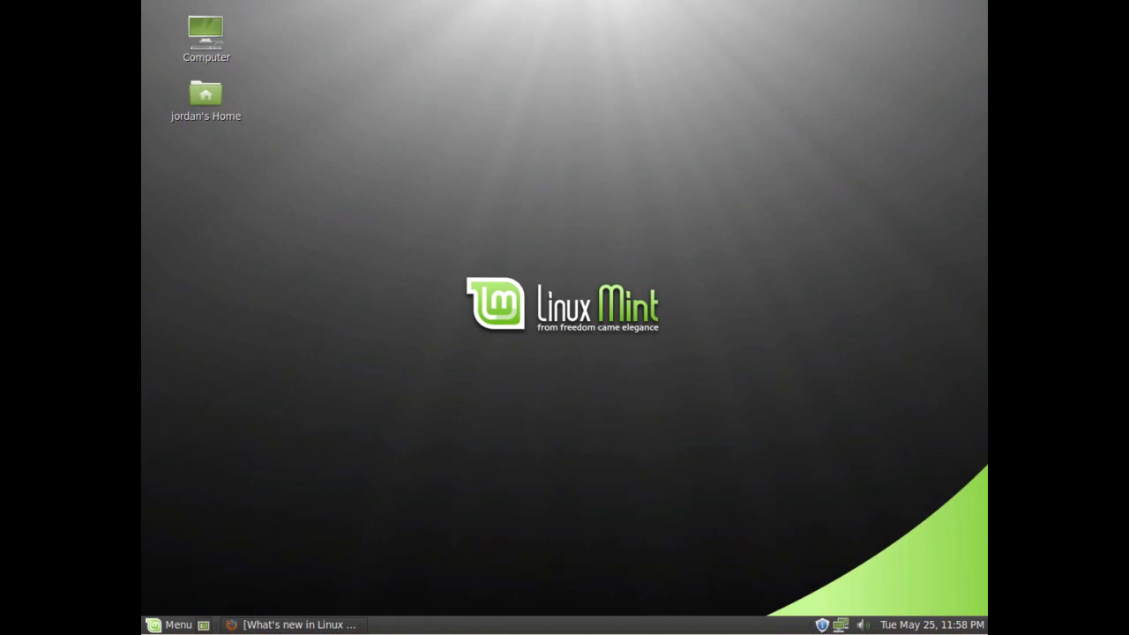
pyautogui.press('super')
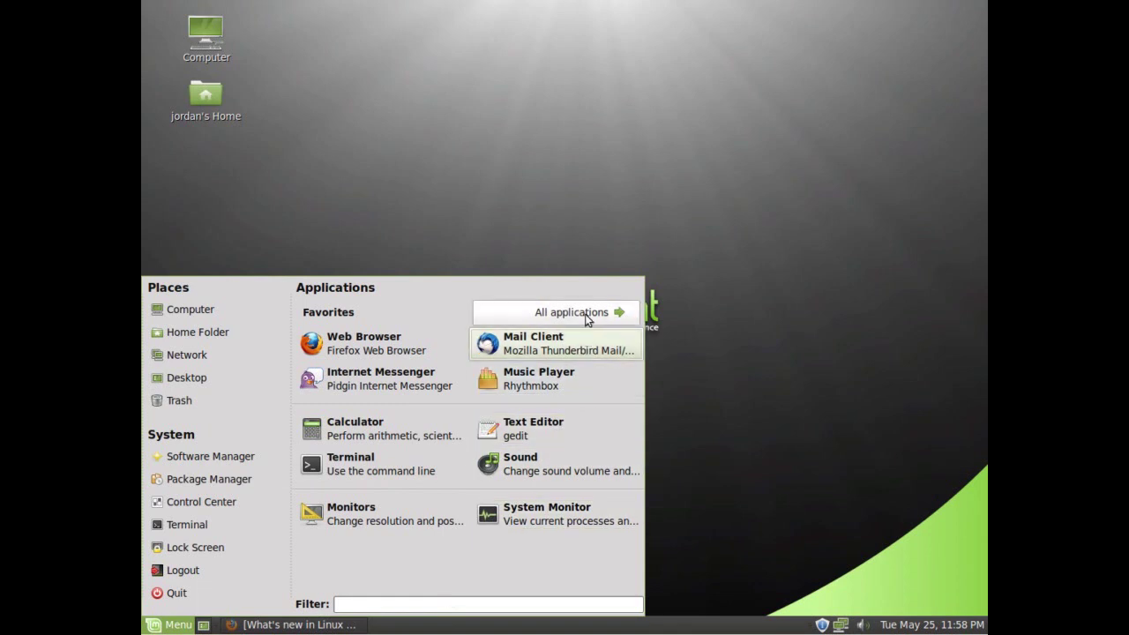
pyautogui.click(701, 323)
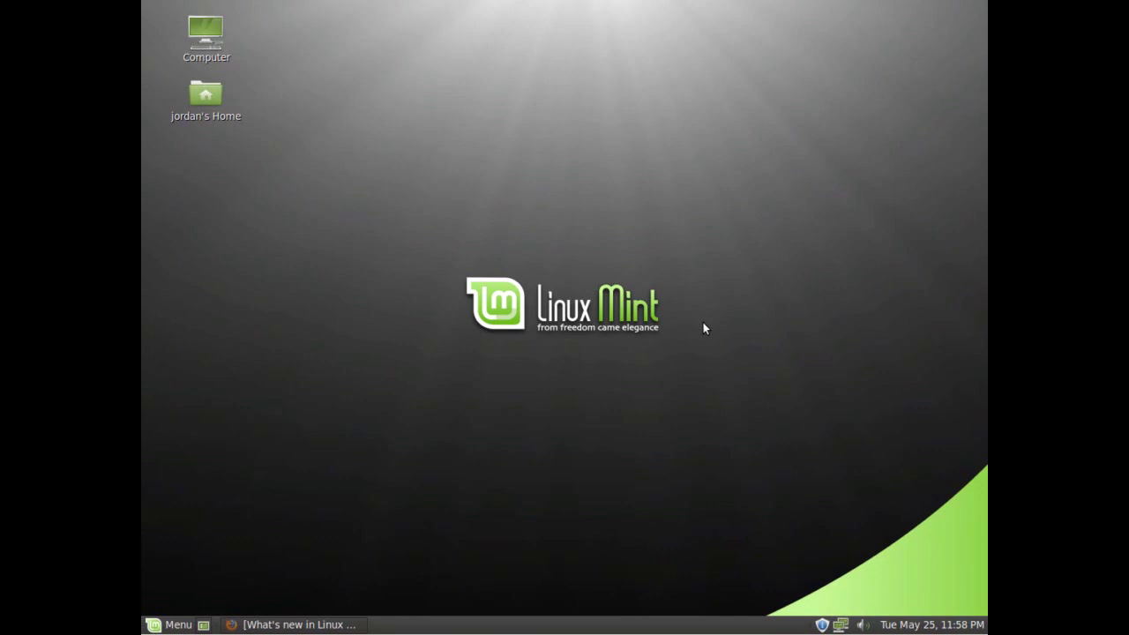
pyautogui.click(291, 624)
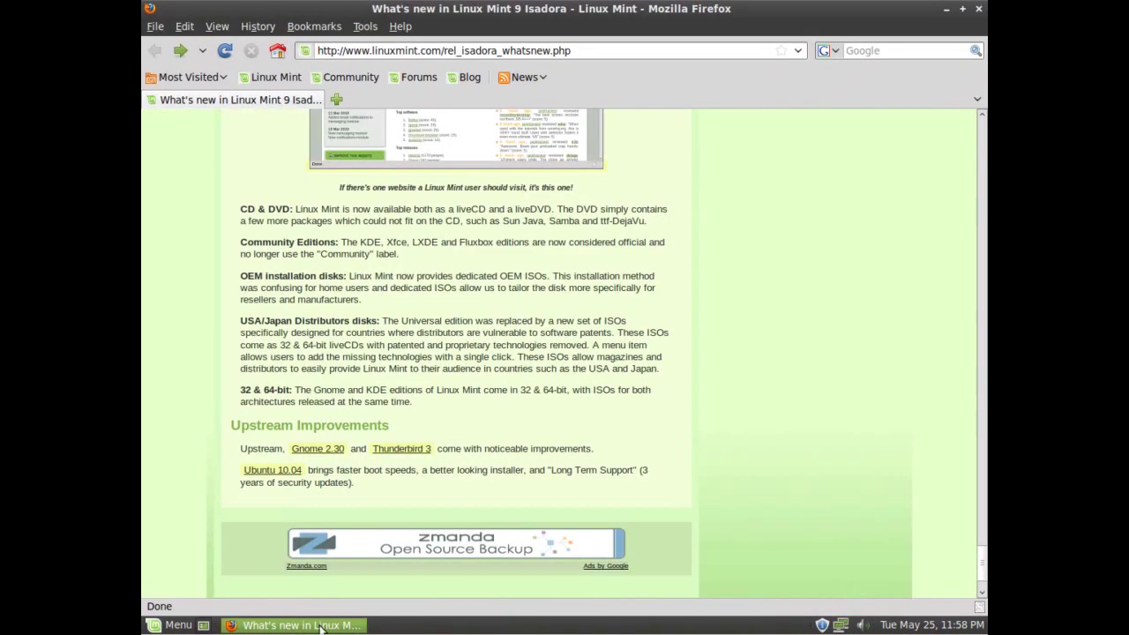
# Load youtube.com in a new tab, play the How To Always Win 3v3 video, then pause it
pyautogui.hotkey('ctrl', 't')
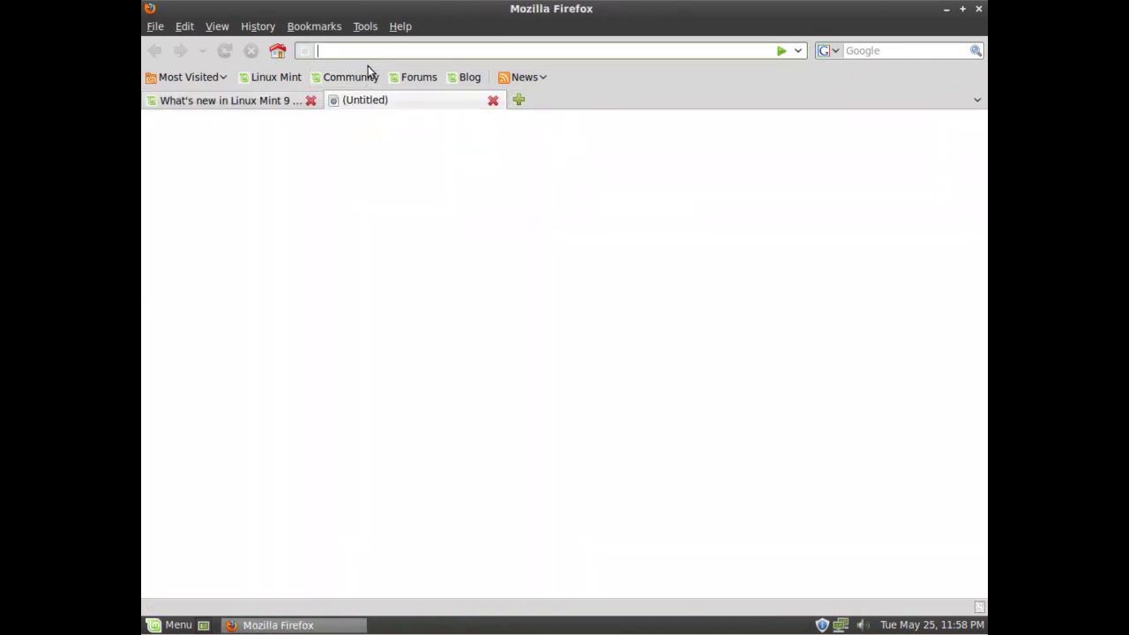
pyautogui.write('youtube.com')
pyautogui.press('Return')
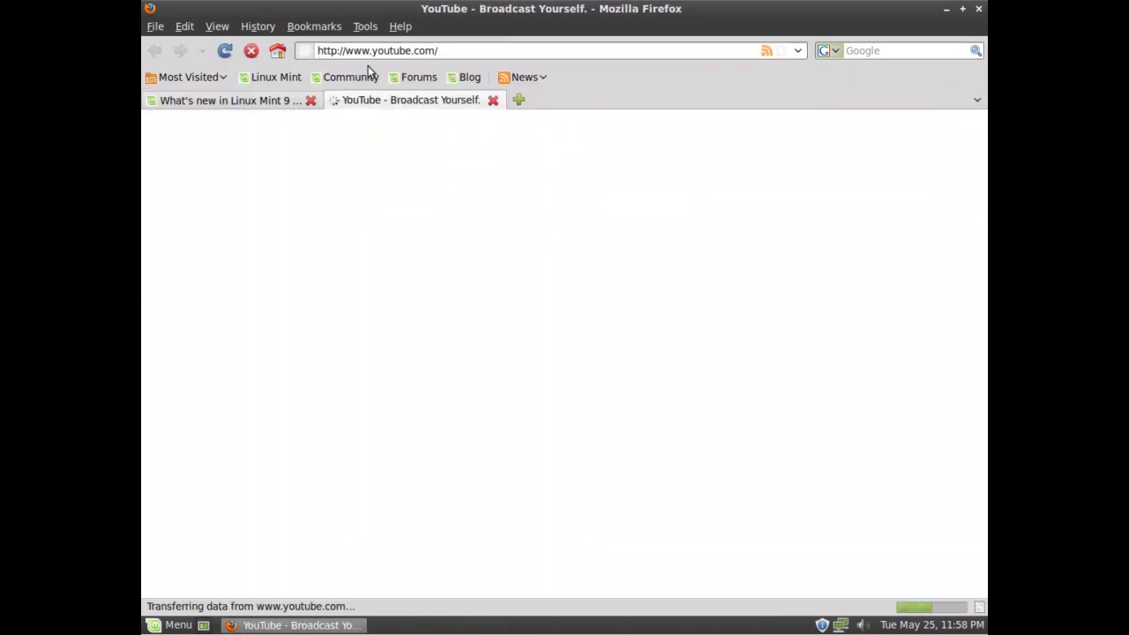
pyautogui.scroll(-3, 160, 325)
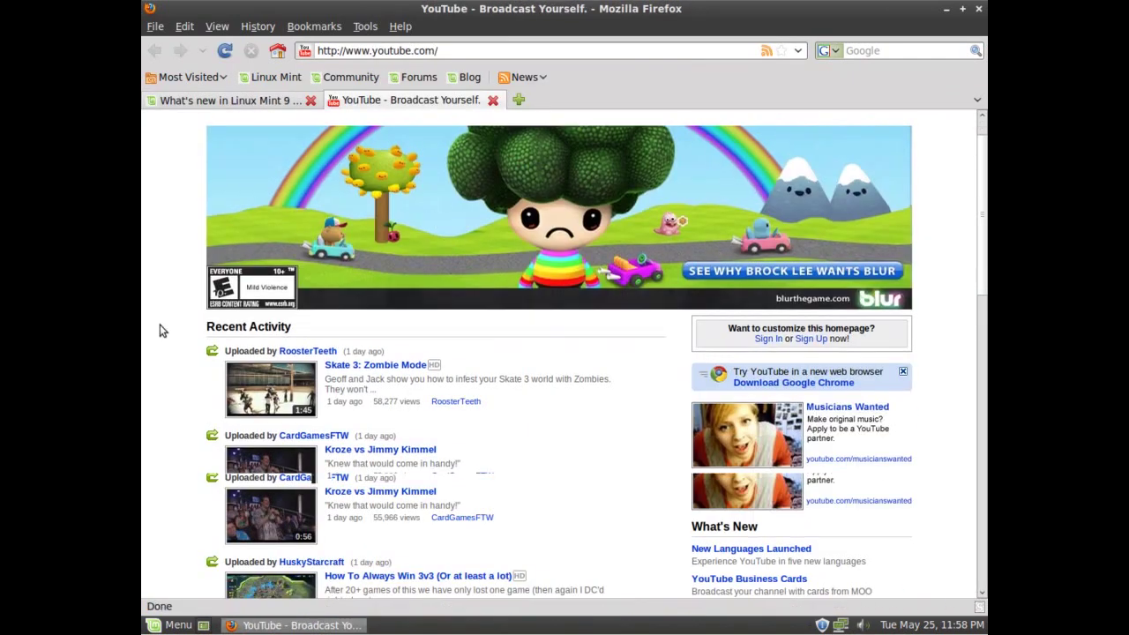
pyautogui.scroll(-3, 353, 309)
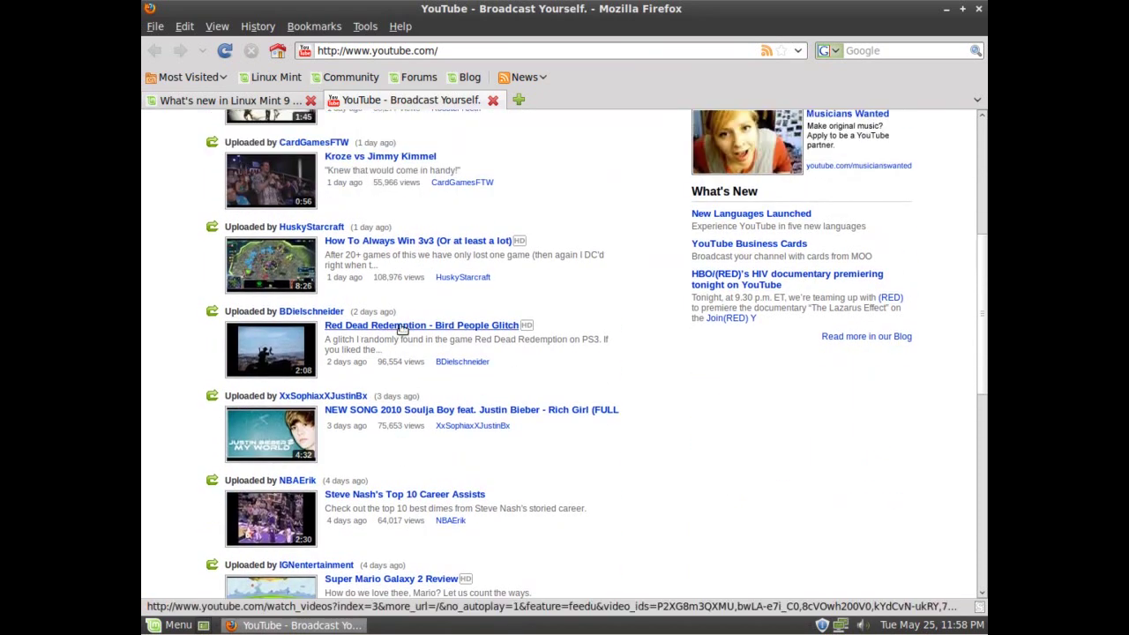
pyautogui.click(424, 243)
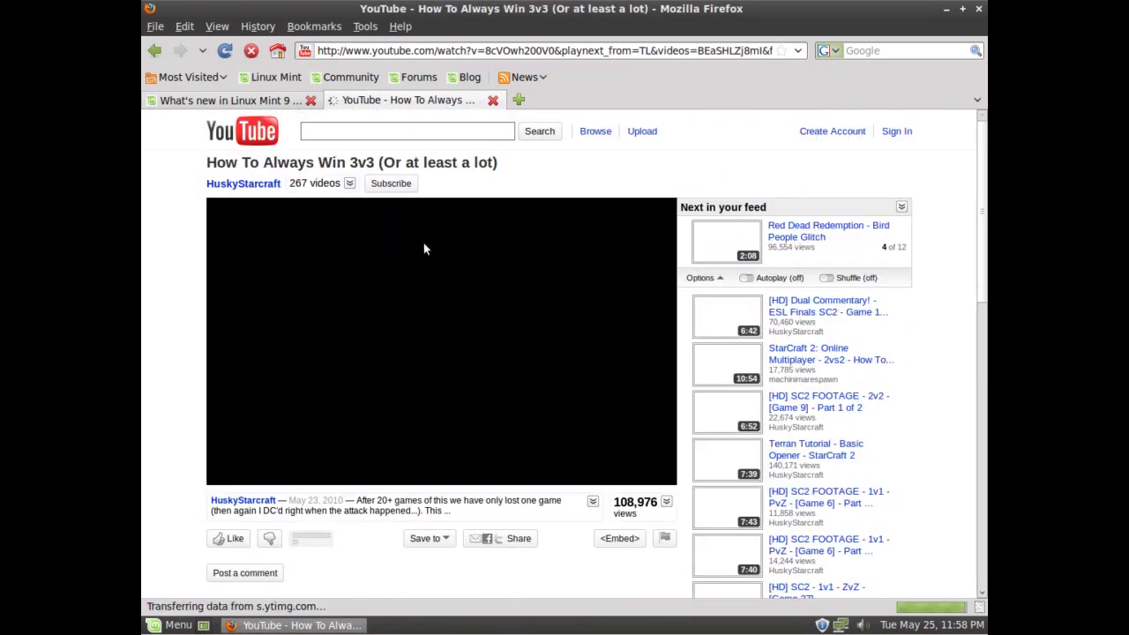
pyautogui.click(390, 306)
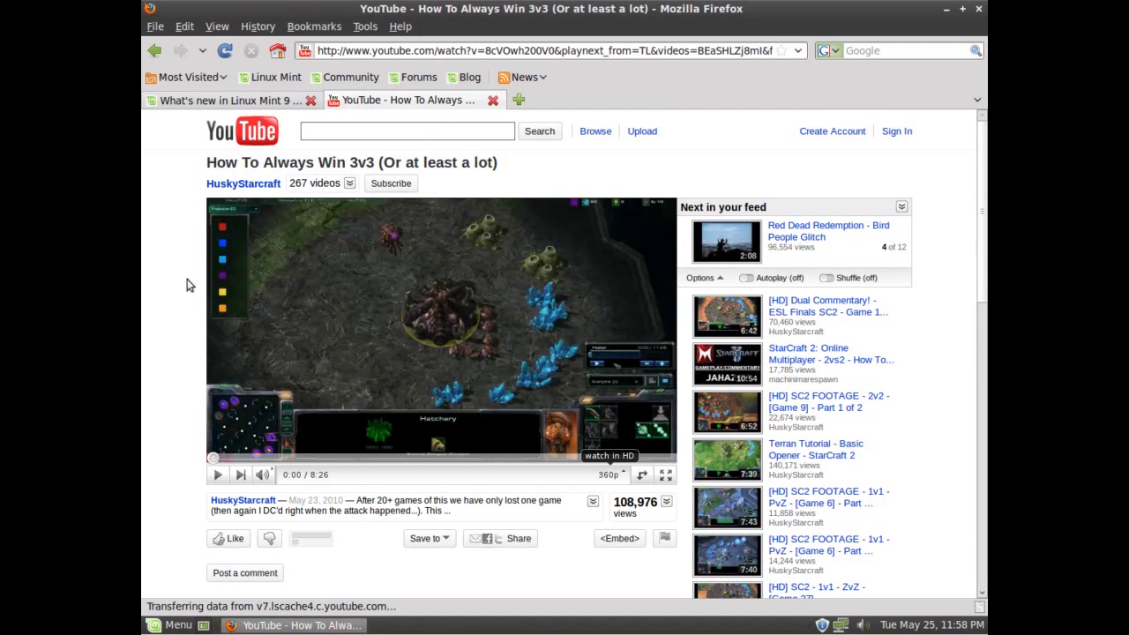
# Return to the YouTube homepage, close the YouTube tab and quit Firefox
pyautogui.hotkey('alt', 'Left')
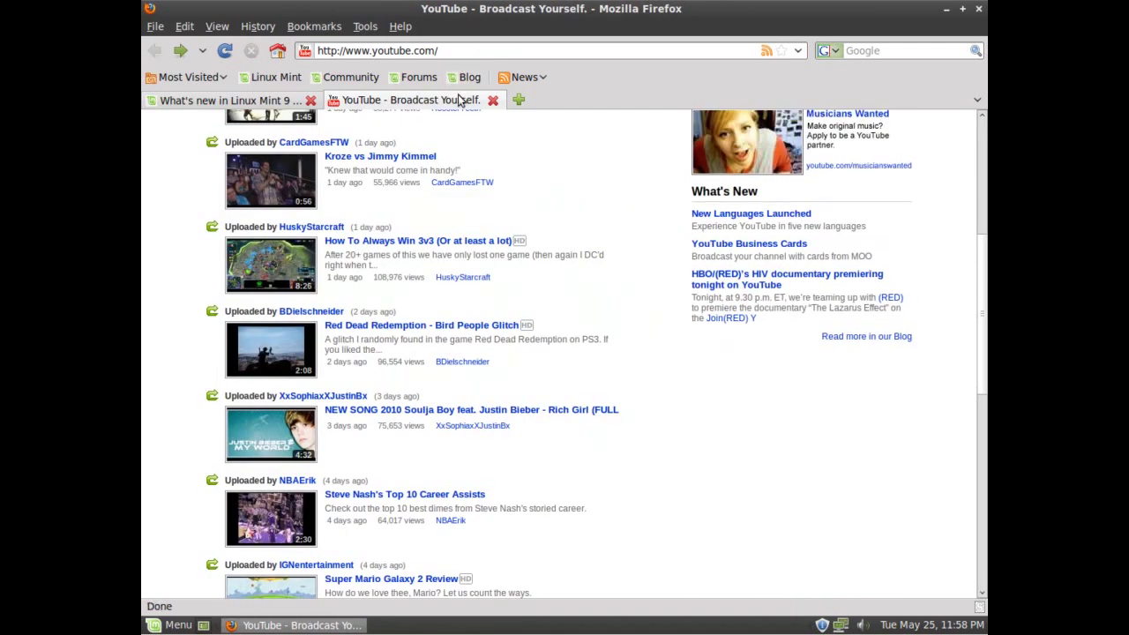
pyautogui.middleClick(458, 99)
pyautogui.click(977, 9)
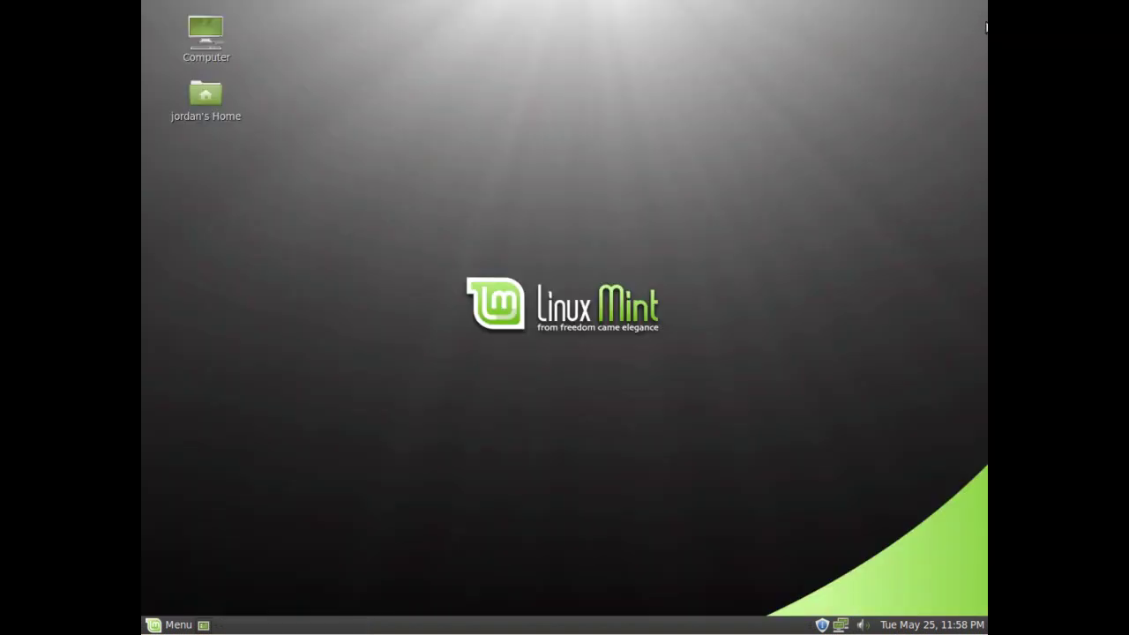
pyautogui.click(842, 625)
pyautogui.click(842, 626)
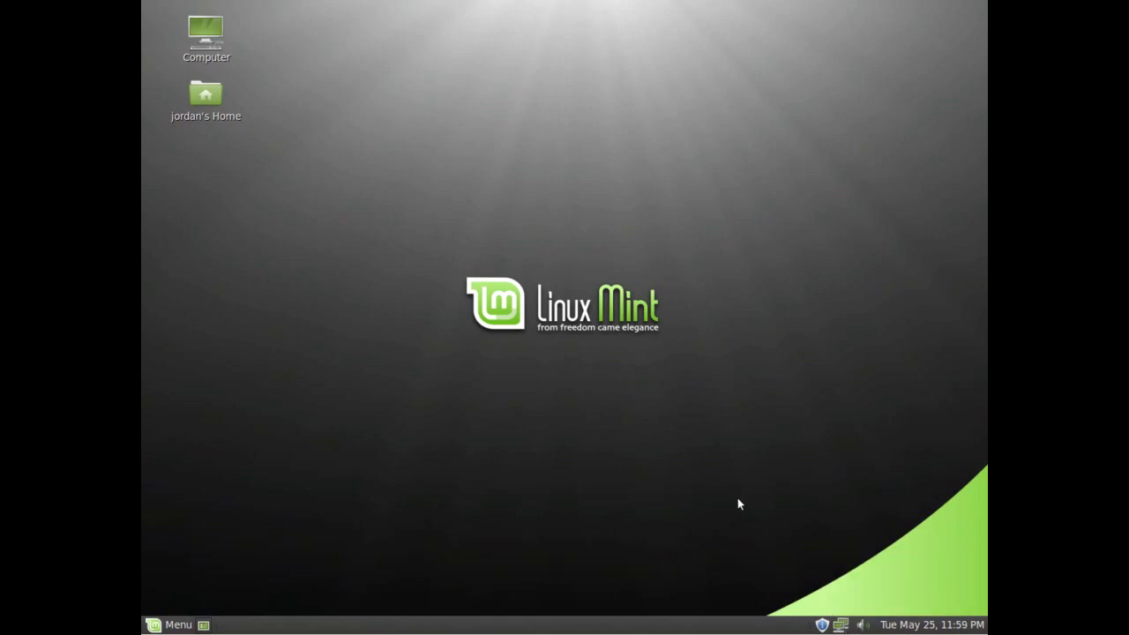